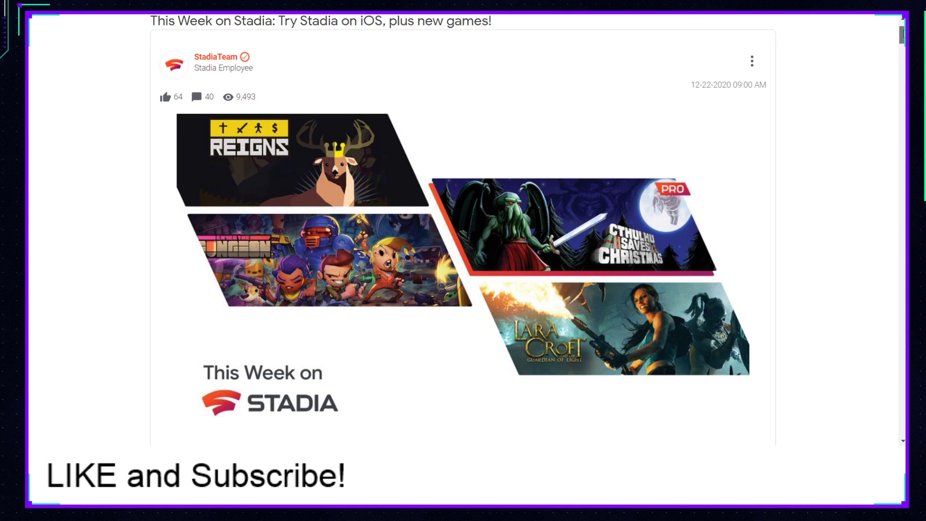
pyautogui.scroll(-5, 463, 261)
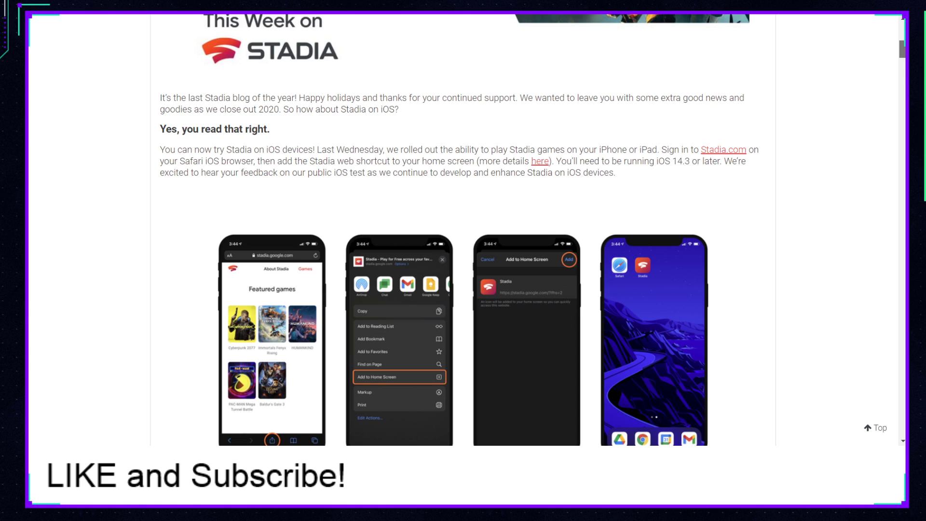
pyautogui.scroll(-1, 463, 261)
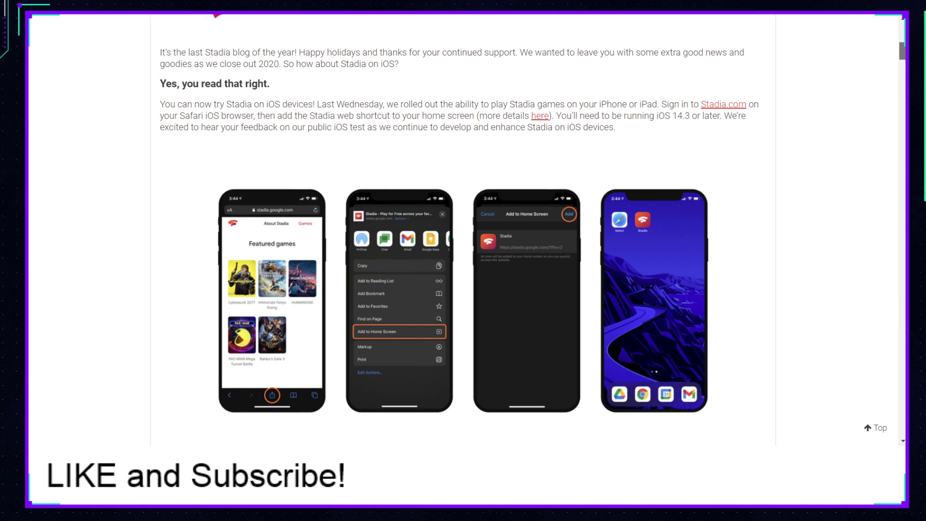
pyautogui.scroll(-1, 463, 260)
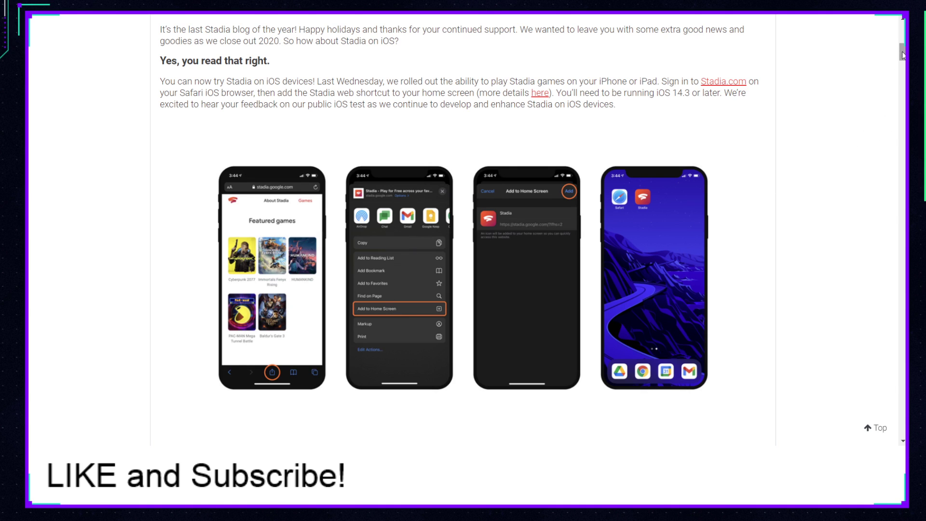
pyautogui.moveTo(902, 52); pyautogui.dragTo(901, 71)
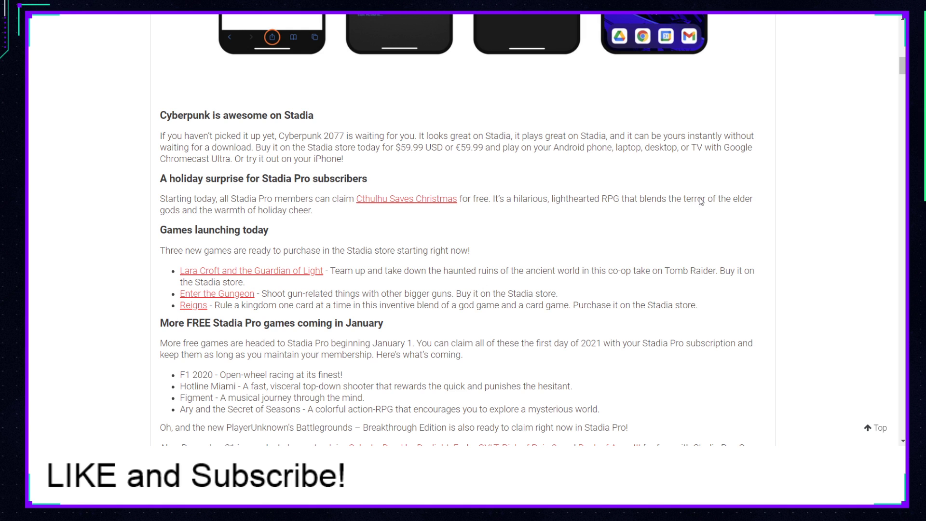
pyautogui.scroll(-2, 895, 69)
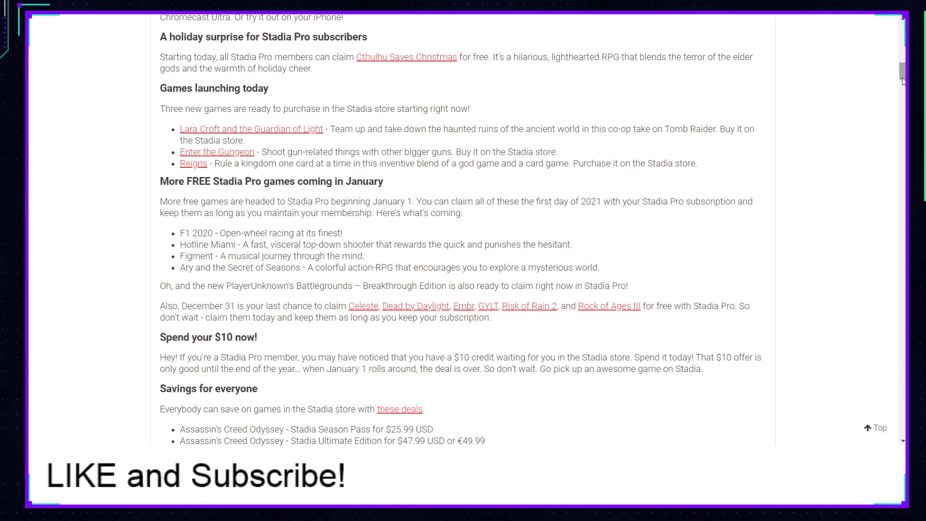
pyautogui.moveTo(902, 80); pyautogui.dragTo(902, 89)
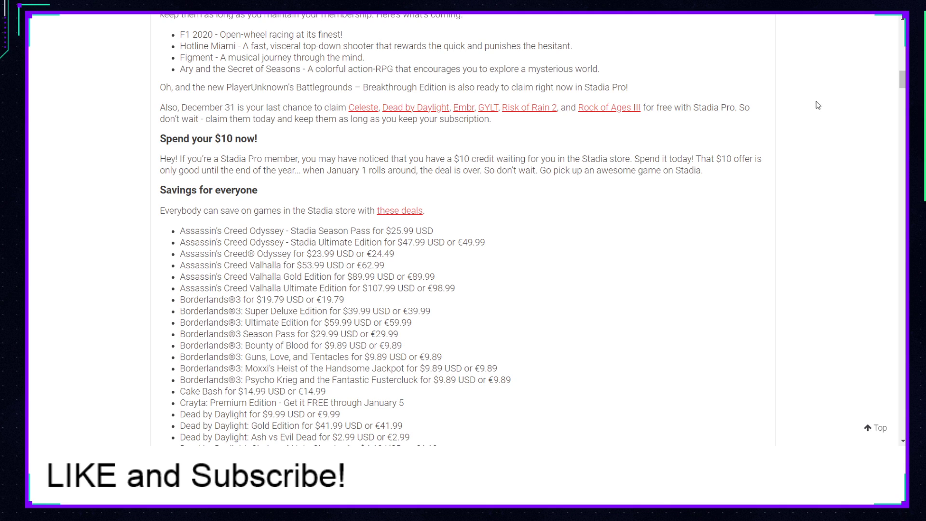
pyautogui.moveTo(900, 81); pyautogui.dragTo(902, 90)
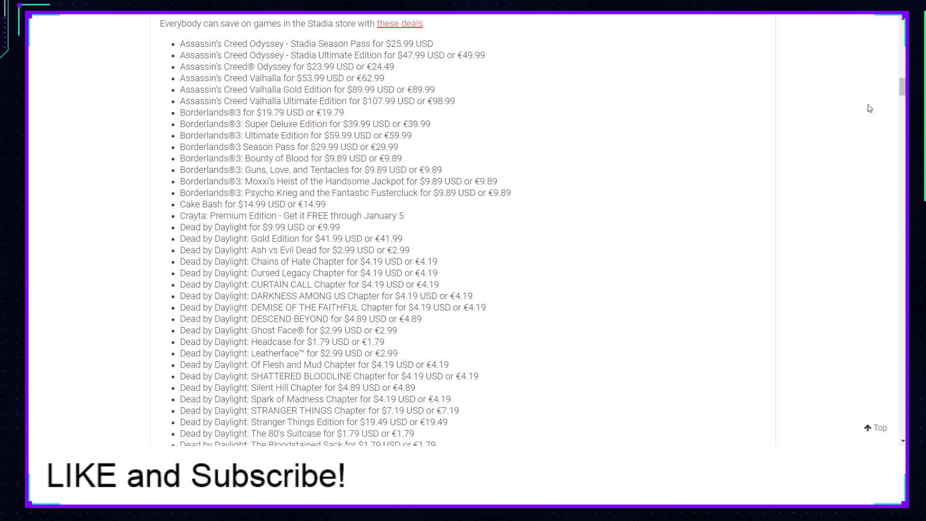
pyautogui.moveTo(901, 87); pyautogui.dragTo(902, 128)
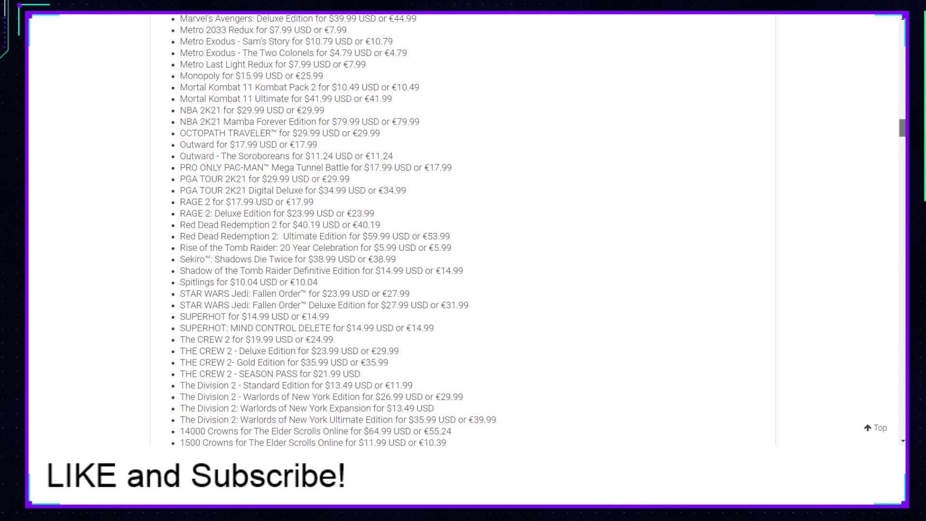
pyautogui.moveTo(901, 128); pyautogui.dragTo(901, 145)
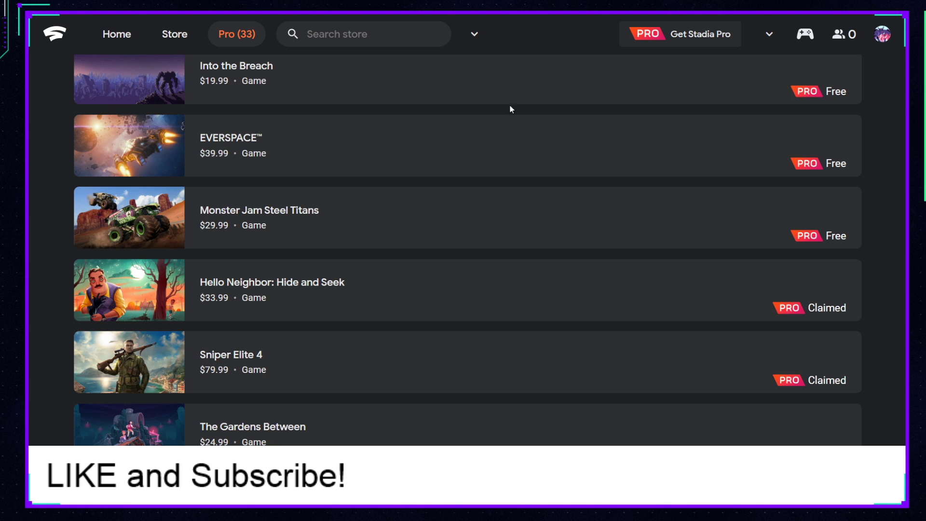
pyautogui.scroll(3, 883, 142)
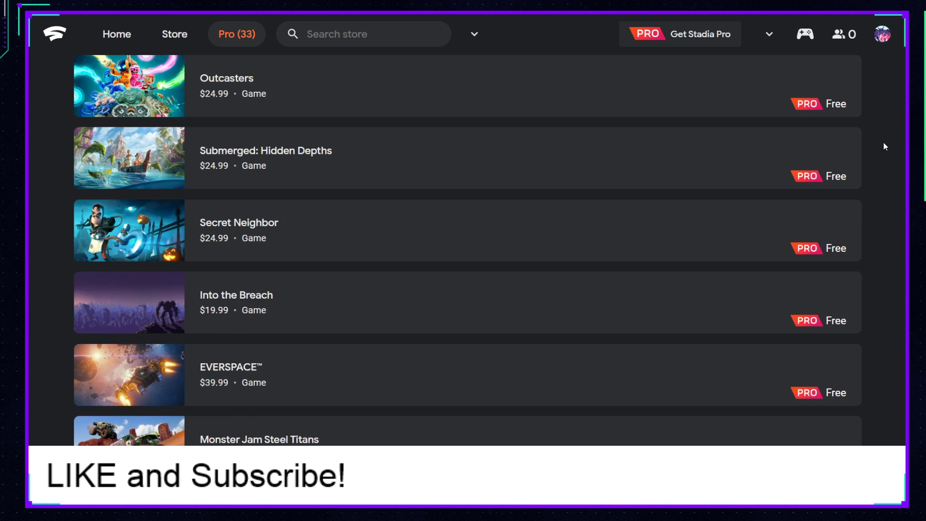
pyautogui.scroll(3, 883, 142)
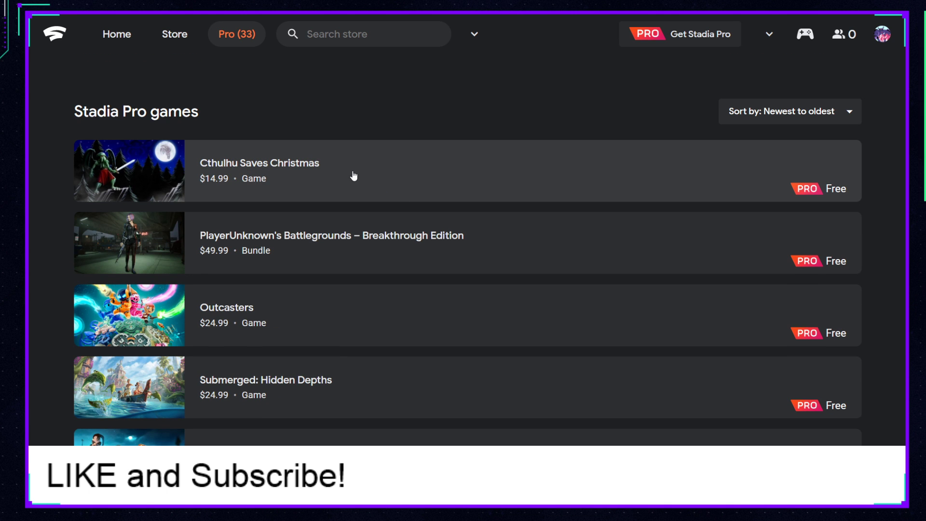
pyautogui.scroll(-2, 354, 177)
pyautogui.scroll(-1, 289, 181)
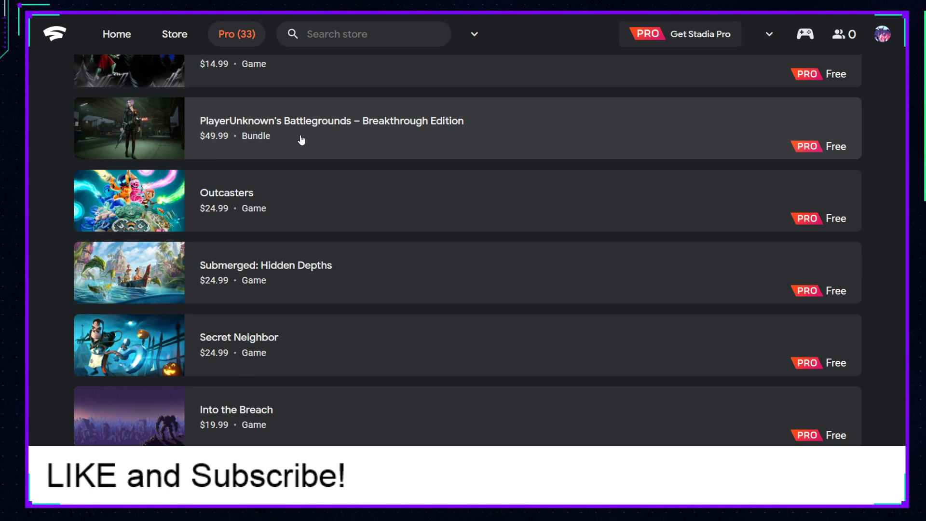
pyautogui.scroll(-1, 301, 140)
pyautogui.scroll(-2, 391, 166)
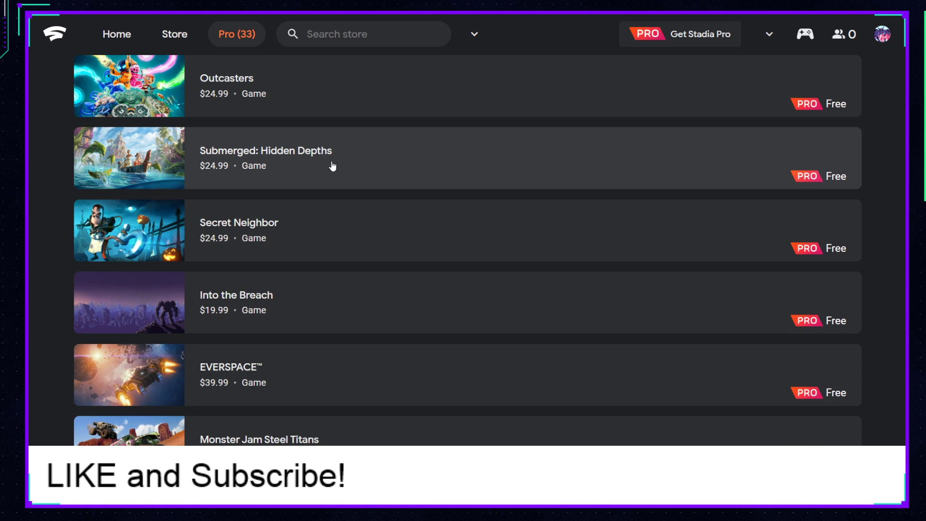
pyautogui.scroll(-1, 343, 167)
pyautogui.scroll(-1, 377, 185)
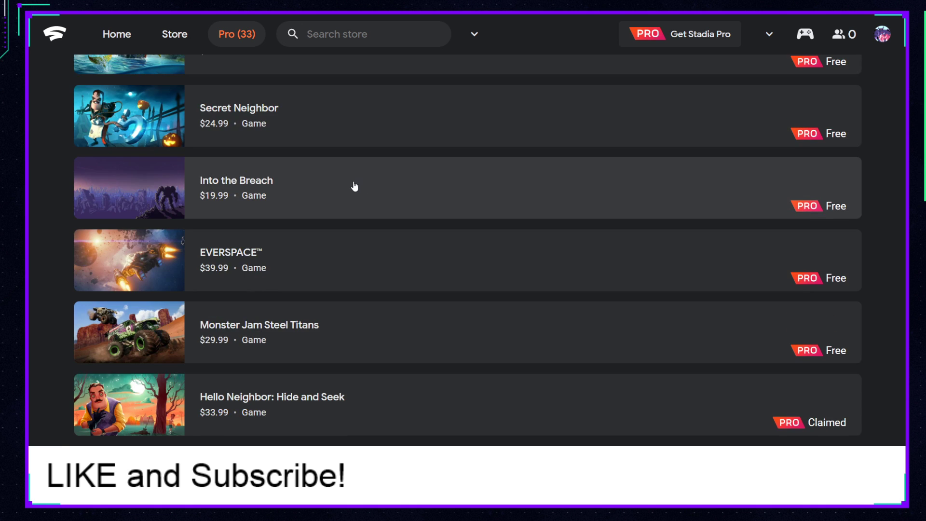
pyautogui.scroll(-1, 355, 185)
pyautogui.scroll(-1, 384, 207)
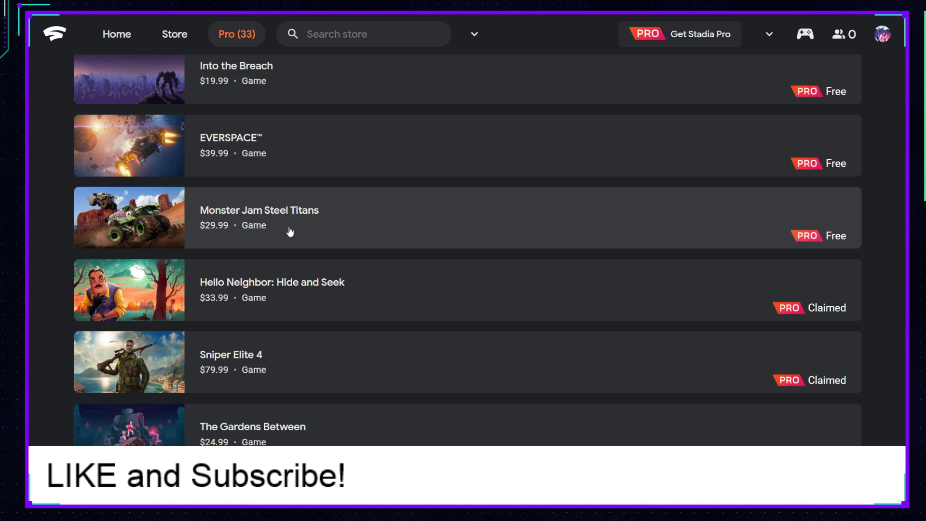
pyautogui.scroll(-3, 666, 278)
pyautogui.scroll(-3, 680, 275)
pyautogui.scroll(-3, 697, 270)
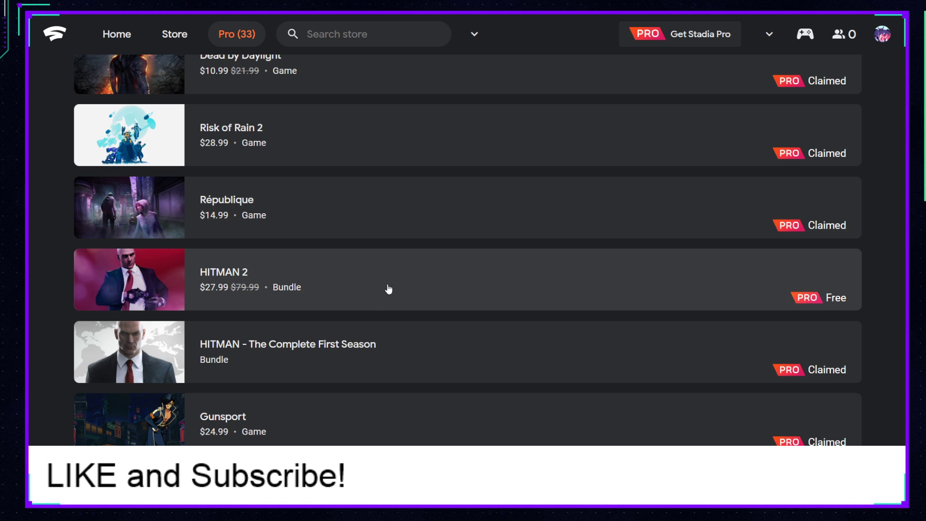
pyautogui.scroll(2, 615, 272)
pyautogui.scroll(3, 614, 272)
pyautogui.scroll(2, 614, 272)
pyautogui.scroll(2, 615, 272)
pyautogui.scroll(2, 614, 272)
pyautogui.scroll(3, 614, 272)
pyautogui.scroll(1, 615, 272)
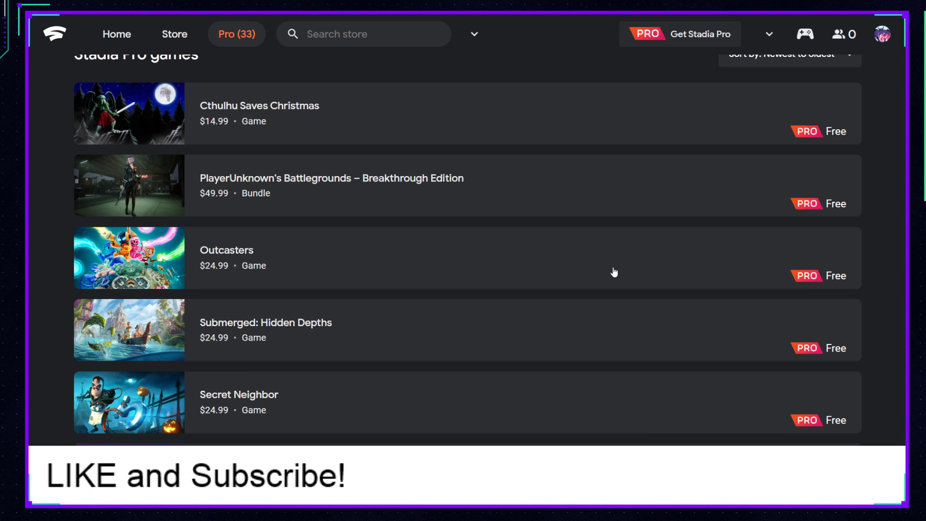
pyautogui.scroll(1, 501, 150)
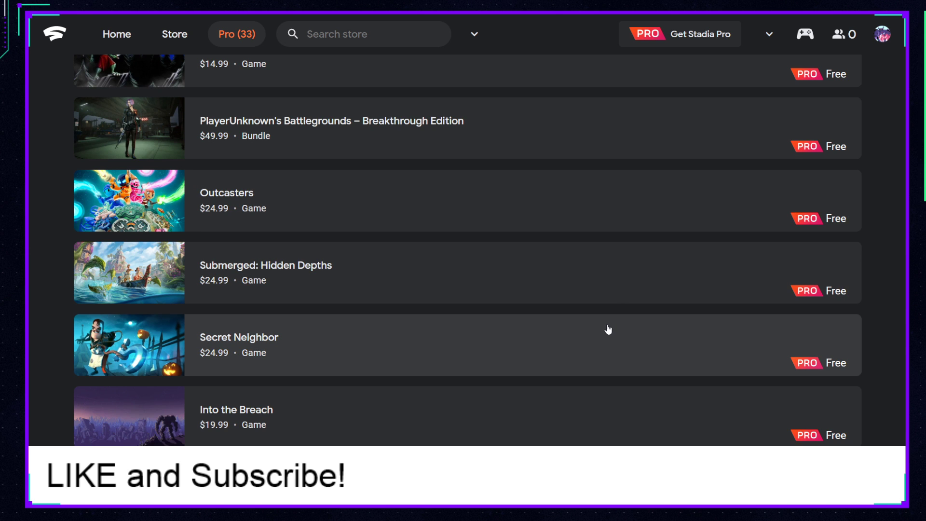
pyautogui.scroll(-3, 607, 326)
pyautogui.scroll(-1, 607, 326)
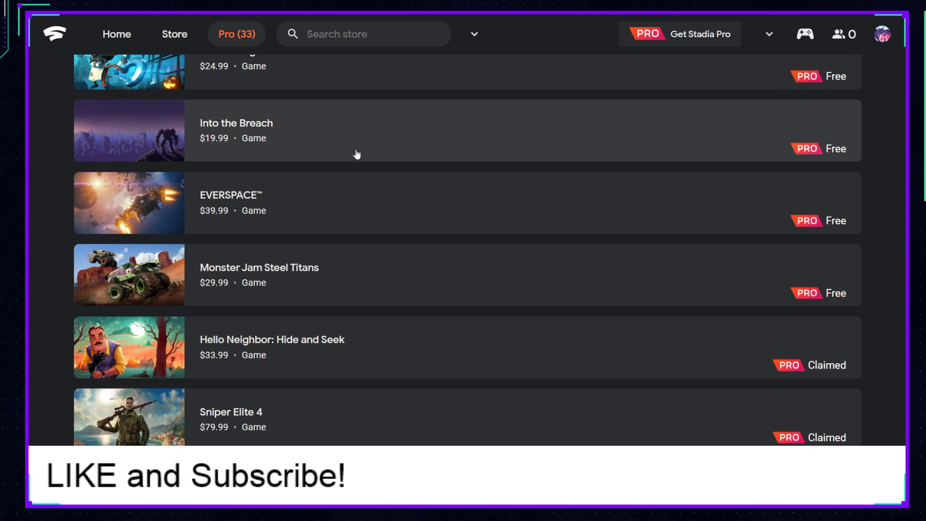
pyautogui.scroll(-1, 532, 294)
pyautogui.scroll(-3, 531, 293)
pyautogui.scroll(-2, 531, 294)
pyautogui.scroll(-2, 531, 293)
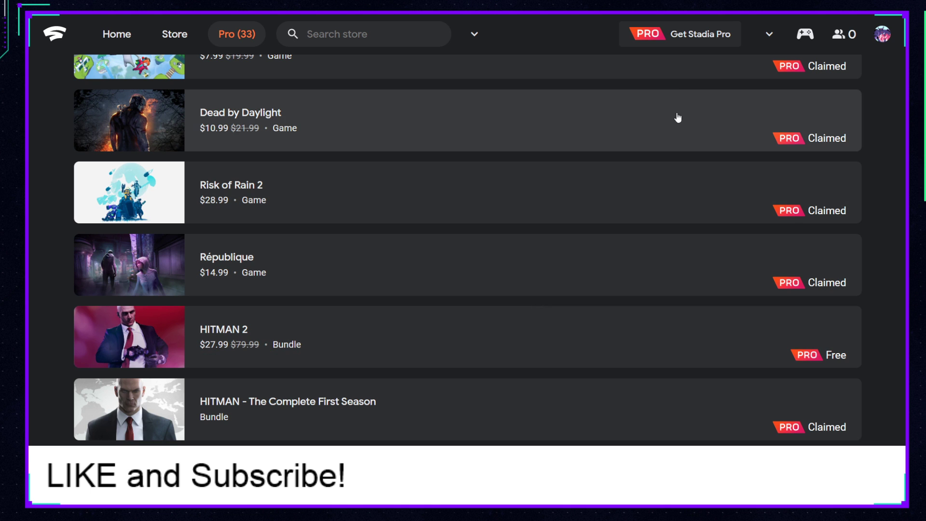
# Step: Go to the Stadia Pro store page and briefly highlight the monthly Pro price
pyautogui.click(696, 34)
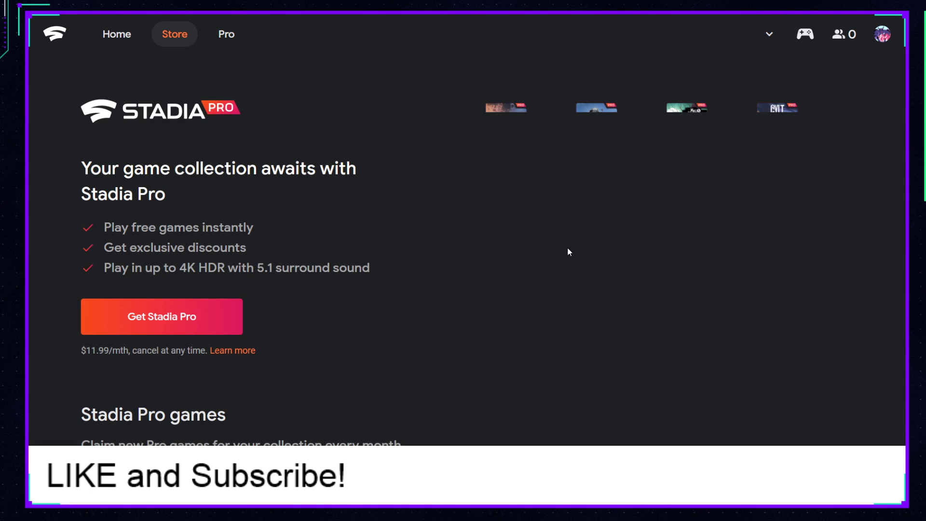
pyautogui.scroll(-3, 546, 241)
pyautogui.scroll(-3, 546, 241)
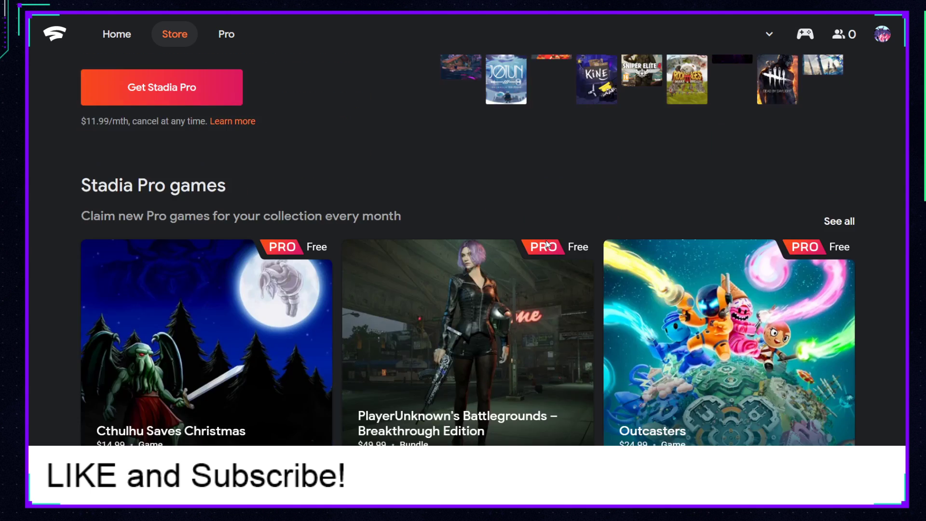
pyautogui.scroll(-3, 547, 242)
pyautogui.scroll(-2, 546, 241)
pyautogui.scroll(-3, 546, 240)
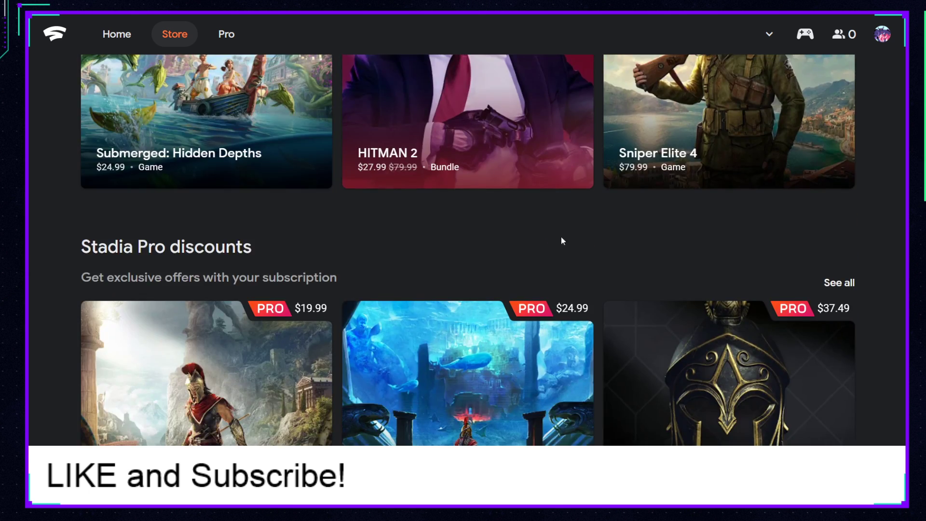
pyautogui.scroll(3, 851, 162)
pyautogui.scroll(3, 852, 180)
pyautogui.scroll(3, 851, 180)
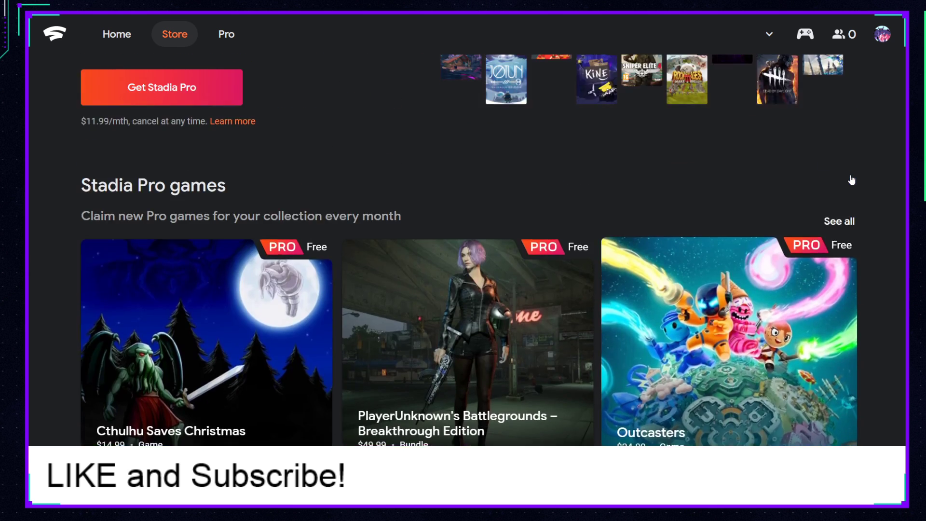
pyautogui.scroll(2, 852, 180)
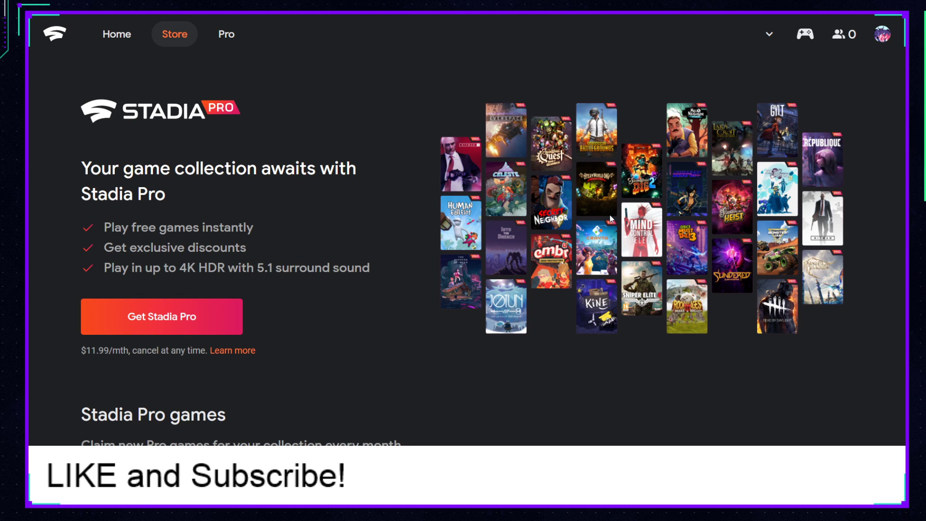
pyautogui.scroll(-1, 714, 295)
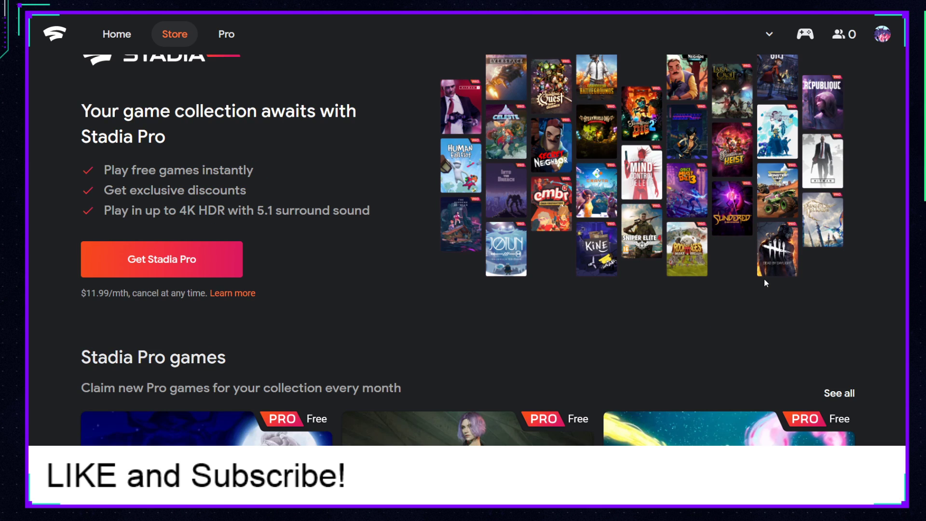
pyautogui.scroll(-1, 765, 279)
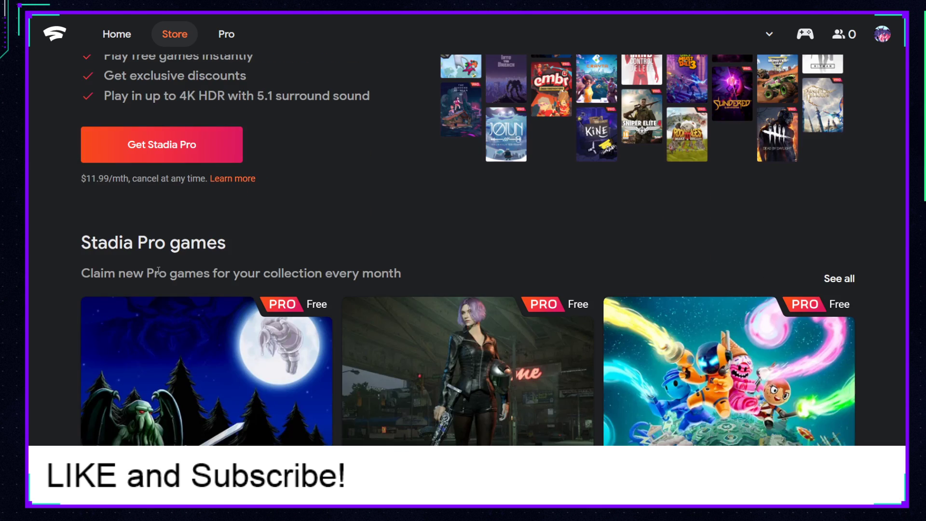
pyautogui.moveTo(86, 178); pyautogui.dragTo(120, 190)
pyautogui.click(838, 225)
pyautogui.scroll(-2, 839, 219)
pyautogui.scroll(-1, 839, 220)
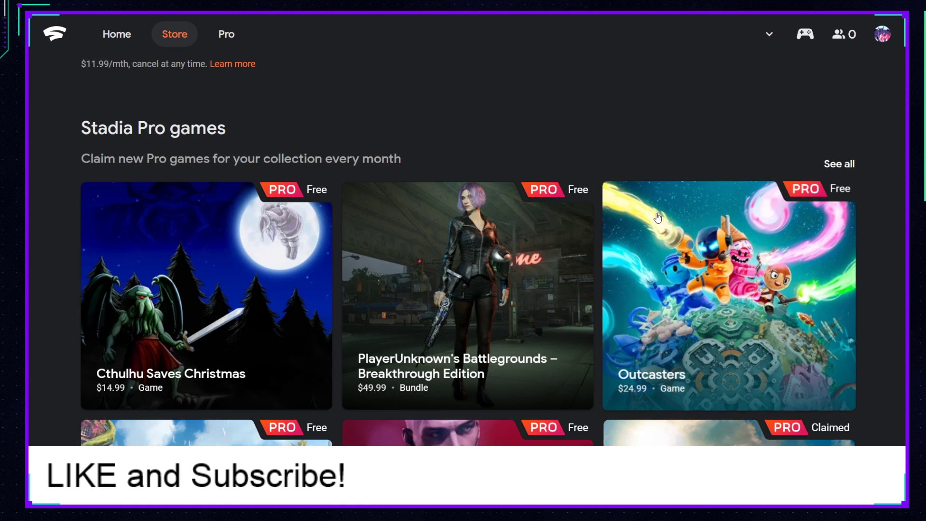
pyautogui.scroll(-3, 509, 173)
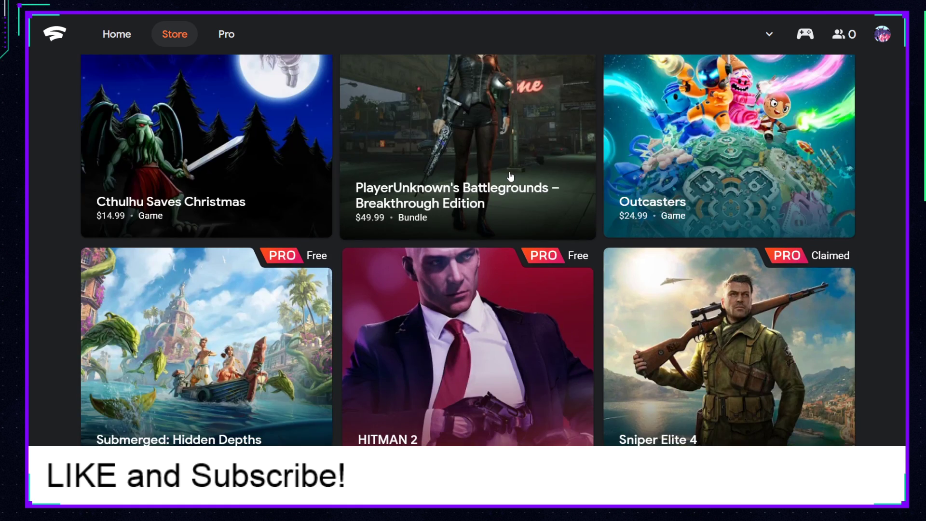
pyautogui.scroll(-3, 509, 174)
pyautogui.scroll(-2, 509, 176)
pyautogui.scroll(-1, 508, 176)
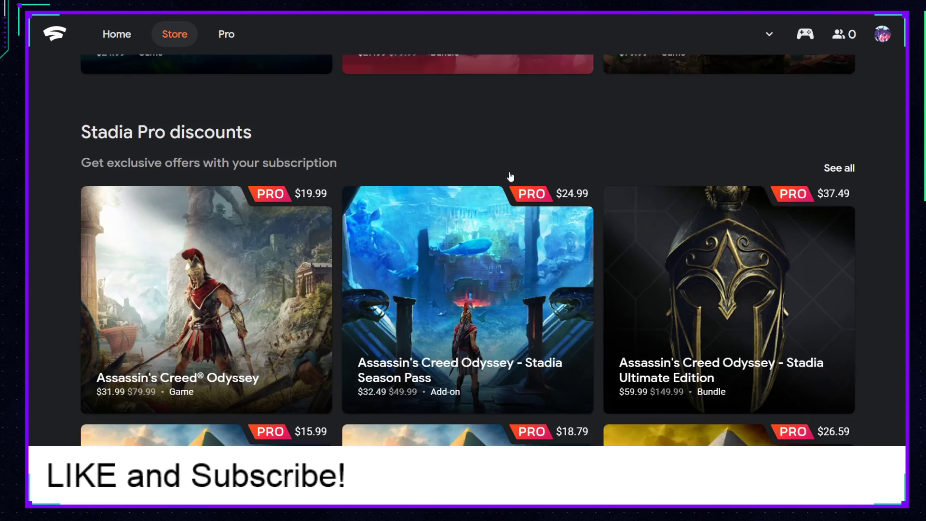
# Step: Bring up the full Stadia Pro discounts list via 'See all'
pyautogui.click(839, 168)
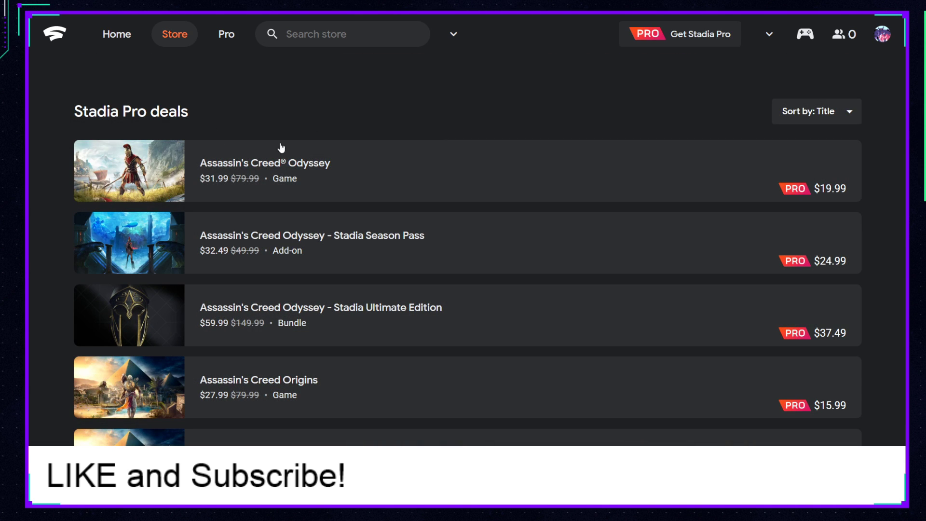
pyautogui.scroll(-1, 512, 107)
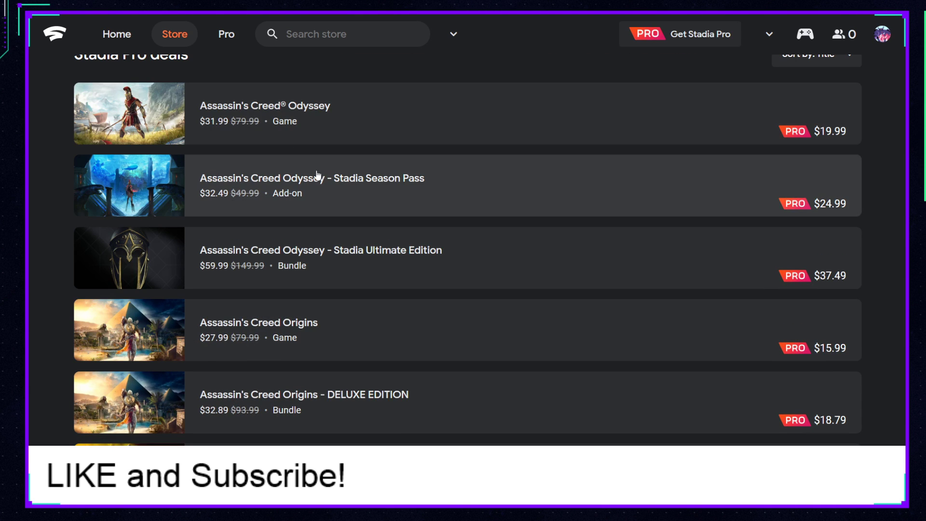
pyautogui.scroll(-1, 299, 242)
pyautogui.scroll(-2, 300, 243)
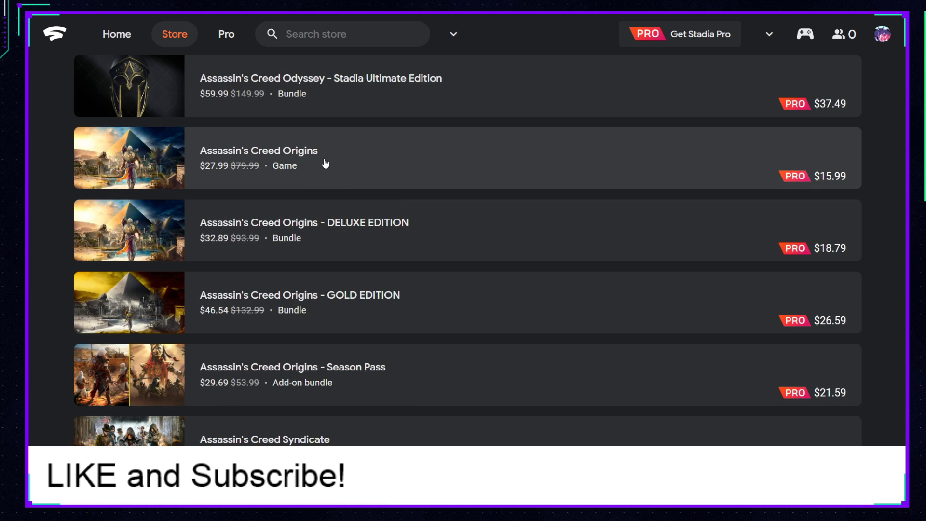
pyautogui.scroll(-2, 362, 239)
pyautogui.scroll(-1, 382, 232)
pyautogui.scroll(-1, 434, 224)
pyautogui.scroll(-1, 434, 225)
pyautogui.scroll(-1, 434, 251)
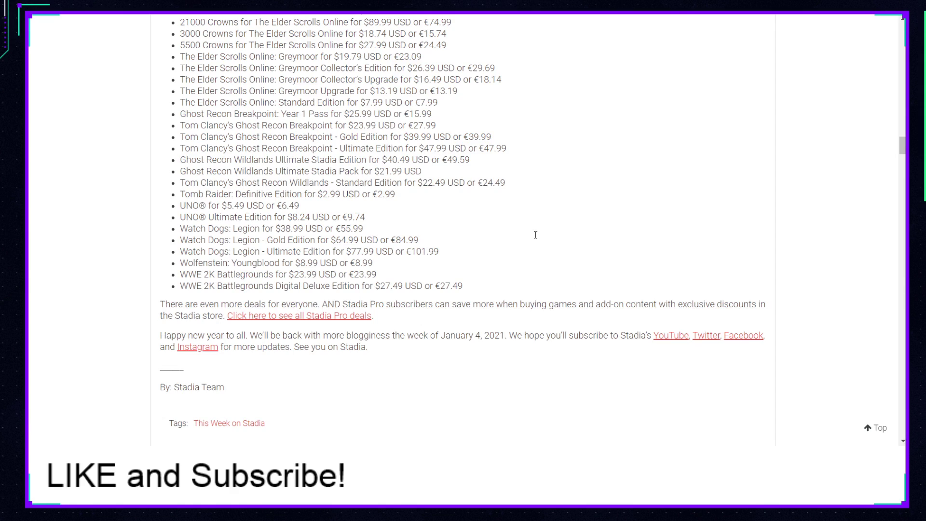
pyautogui.scroll(3, 429, 255)
pyautogui.scroll(3, 429, 255)
pyautogui.scroll(3, 430, 255)
pyautogui.scroll(3, 429, 255)
pyautogui.scroll(3, 429, 255)
pyautogui.scroll(3, 429, 255)
pyautogui.scroll(3, 428, 255)
pyautogui.scroll(5, 429, 255)
pyautogui.moveTo(902, 102); pyautogui.dragTo(903, 77)
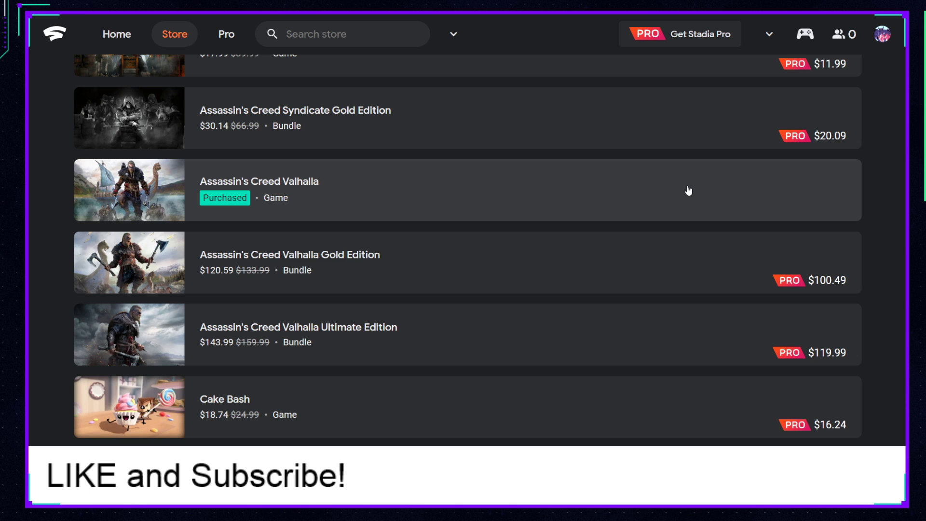
pyautogui.scroll(-1, 669, 206)
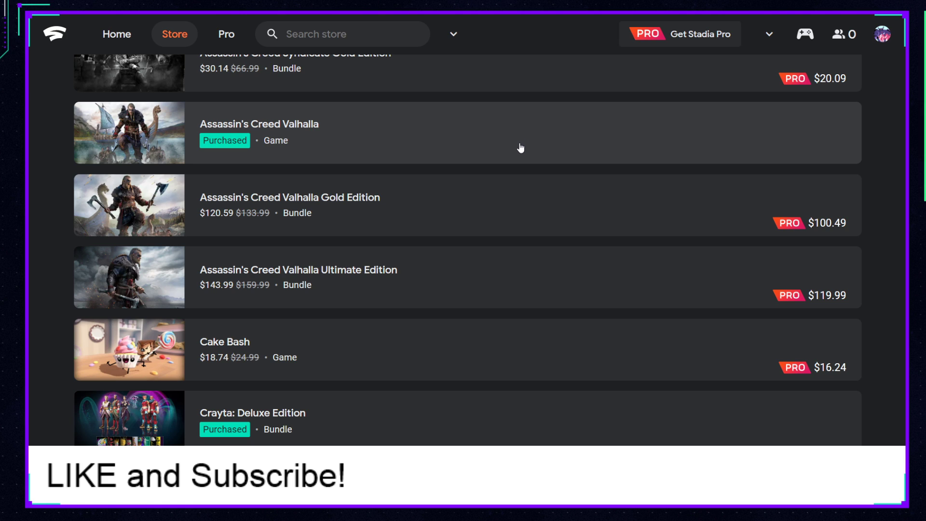
pyautogui.scroll(-2, 520, 148)
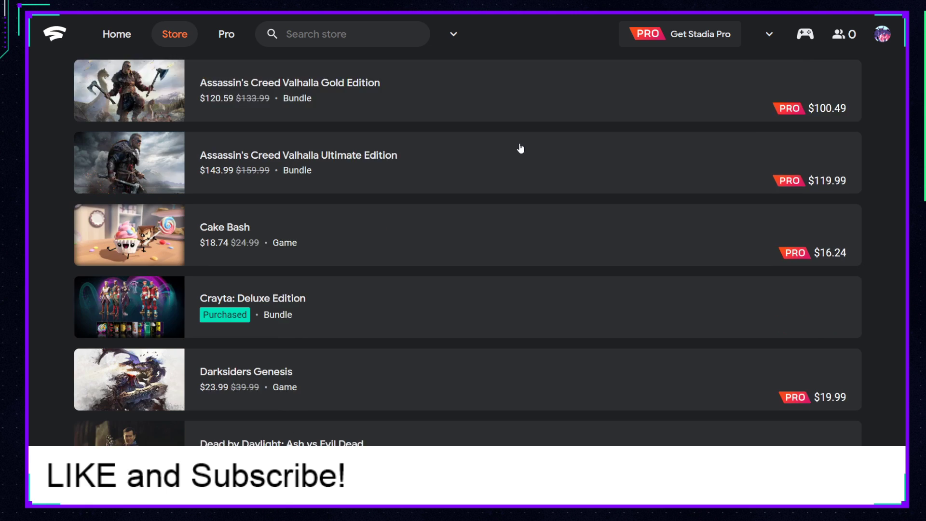
pyautogui.scroll(-1, 506, 148)
pyautogui.scroll(-1, 434, 150)
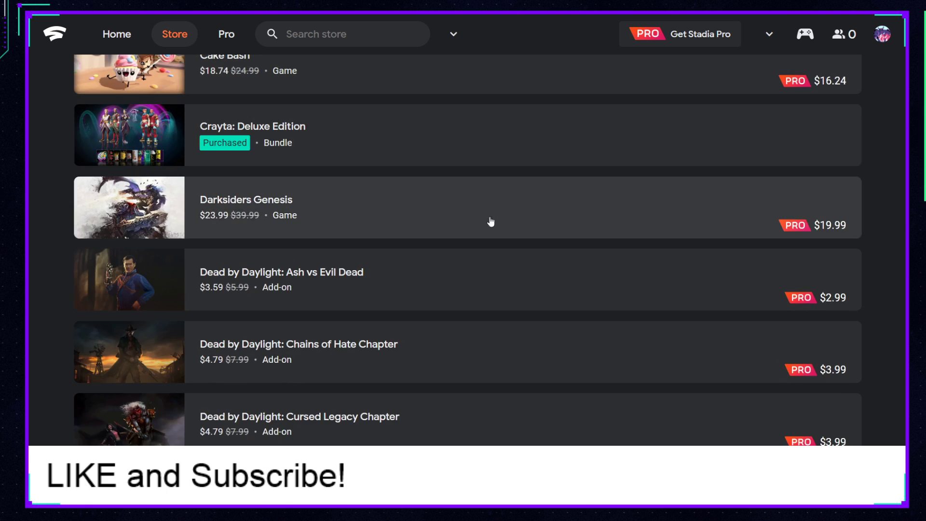
pyautogui.scroll(-1, 797, 155)
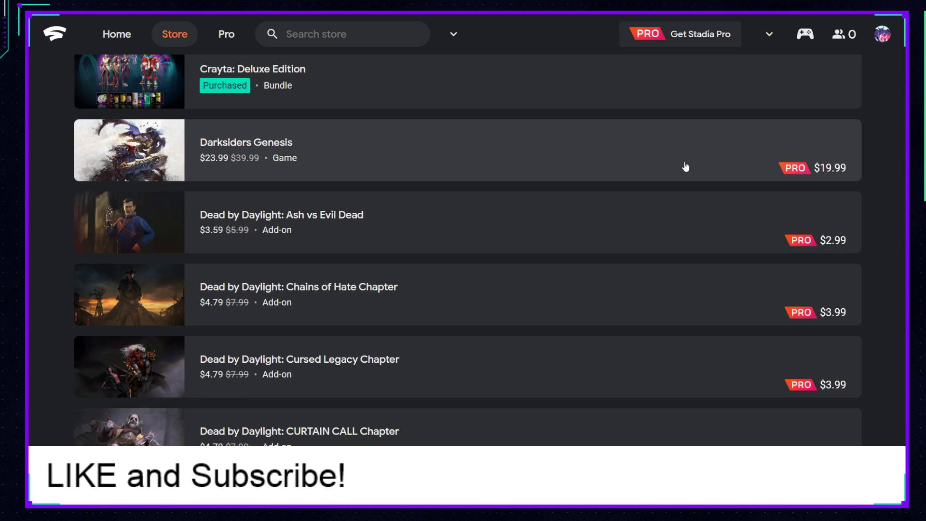
pyautogui.scroll(-1, 684, 168)
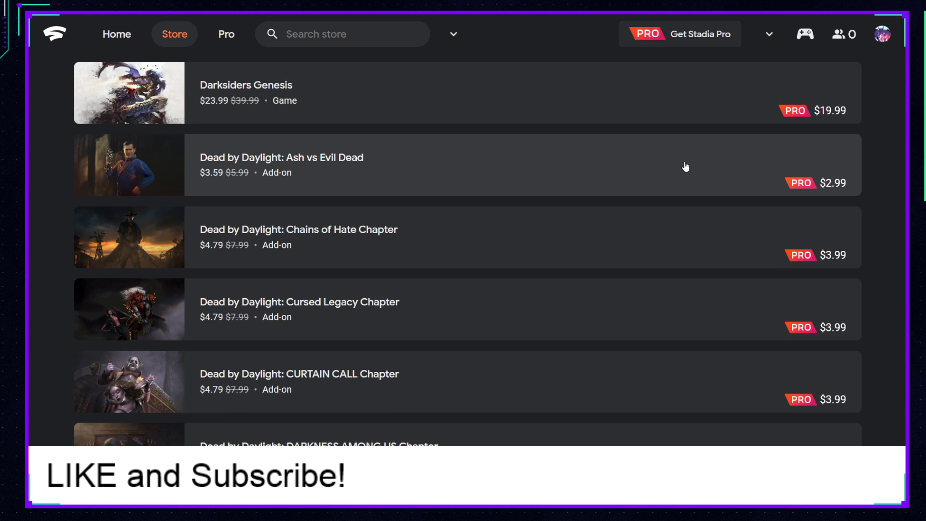
pyautogui.scroll(-2, 686, 167)
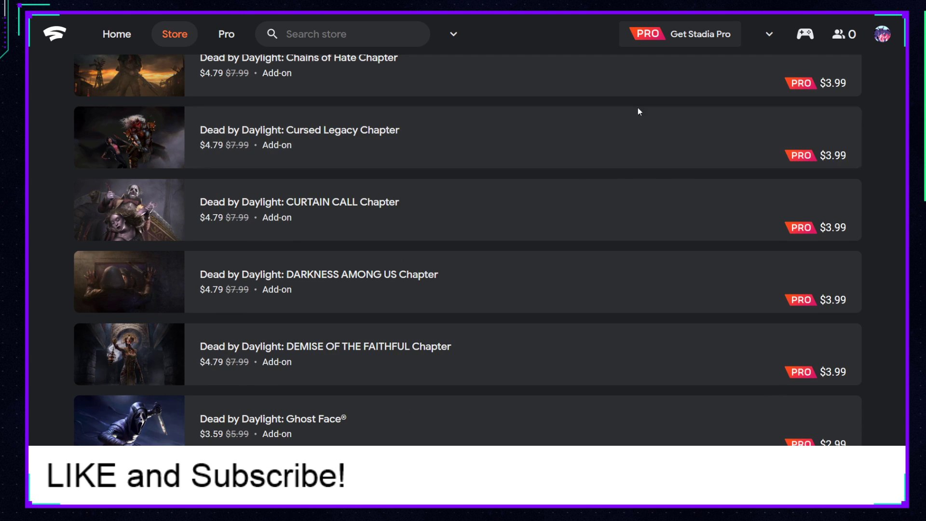
pyautogui.scroll(-2, 612, 238)
pyautogui.scroll(-2, 612, 239)
pyautogui.scroll(-2, 611, 238)
pyautogui.scroll(-1, 612, 238)
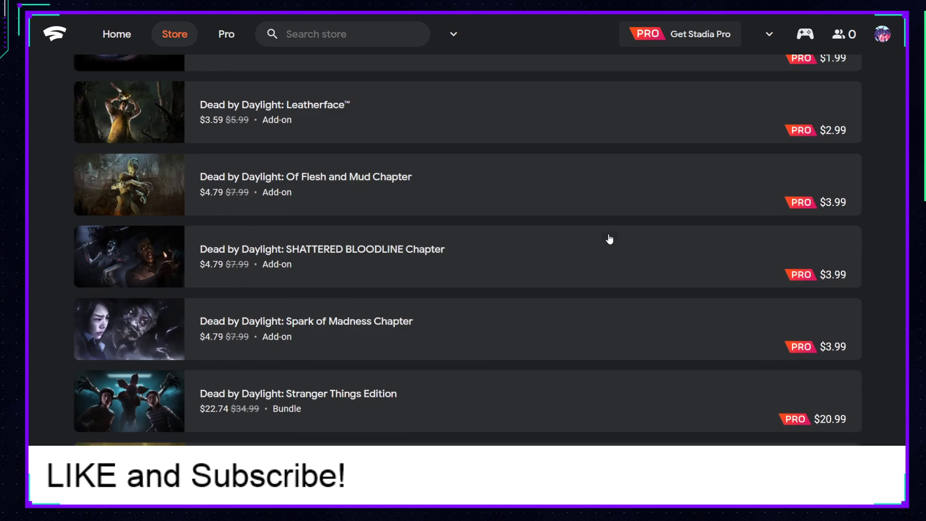
pyautogui.scroll(-2, 609, 239)
pyautogui.scroll(-2, 609, 238)
pyautogui.scroll(-1, 609, 239)
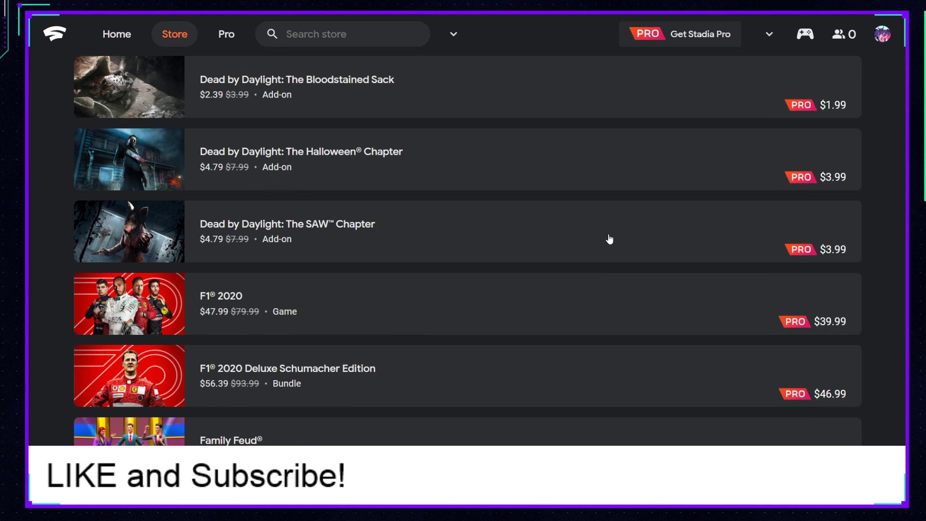
pyautogui.scroll(-1, 610, 240)
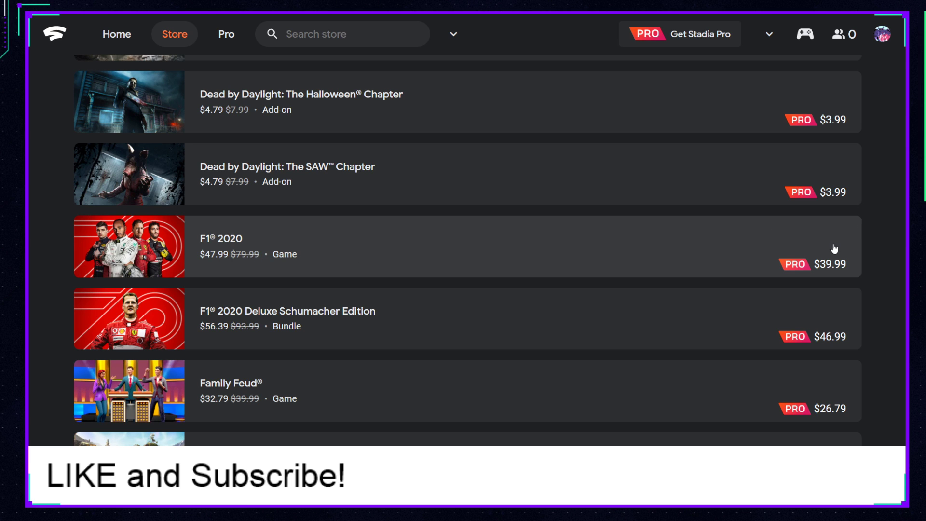
pyautogui.scroll(-2, 835, 221)
pyautogui.scroll(-1, 836, 220)
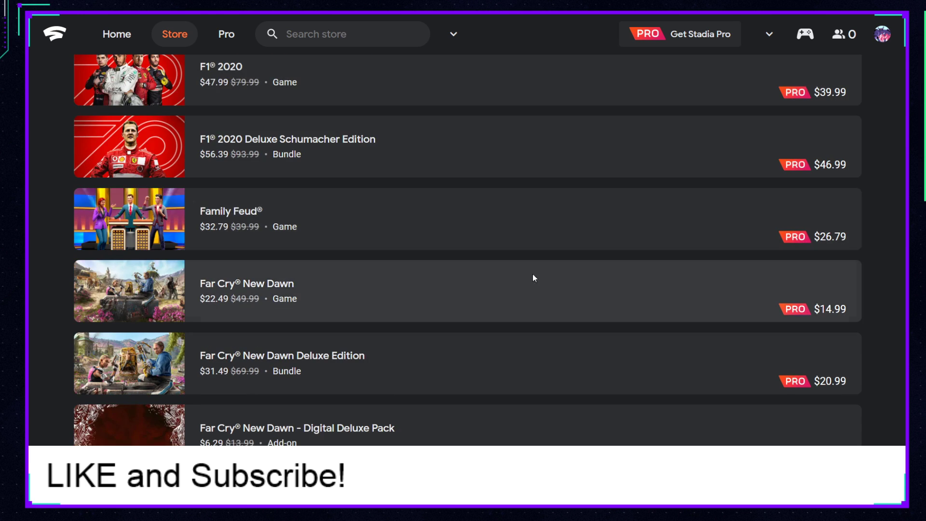
pyautogui.scroll(-1, 565, 282)
pyautogui.scroll(-2, 731, 243)
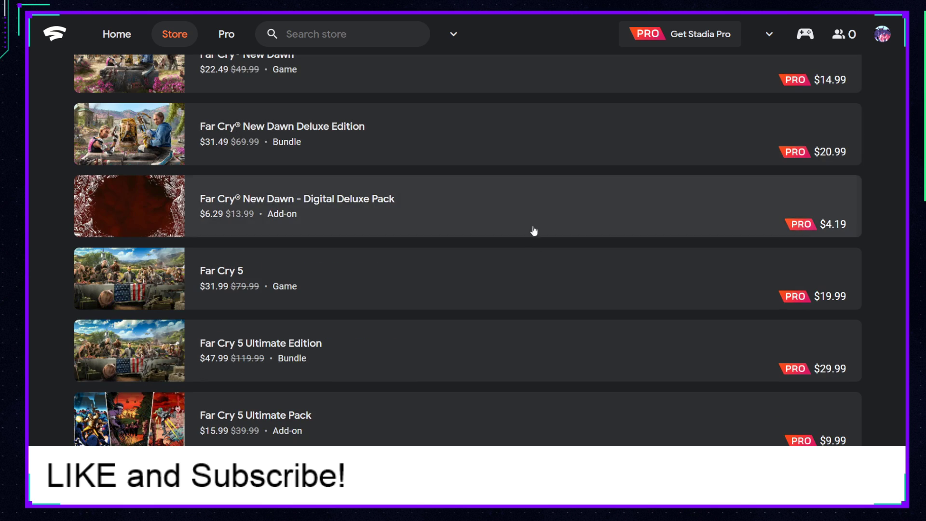
pyautogui.scroll(-1, 543, 238)
pyautogui.scroll(-1, 544, 239)
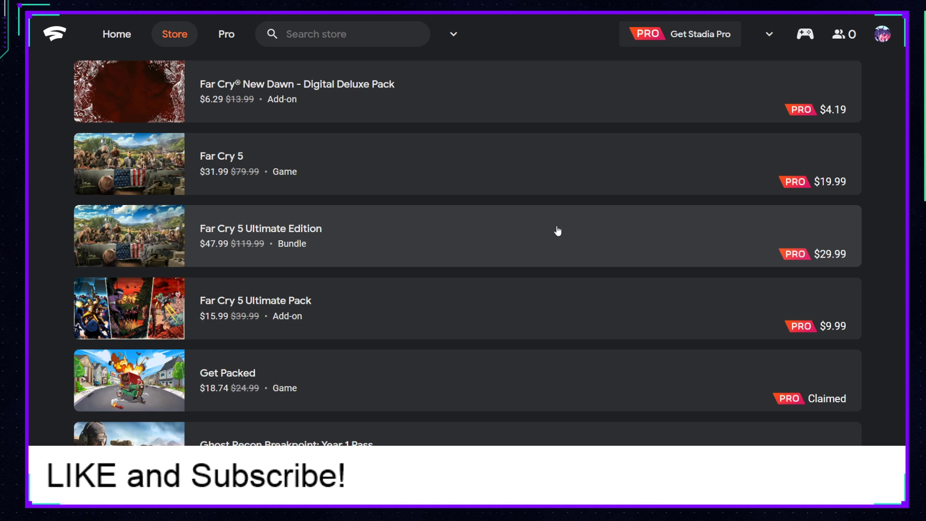
pyautogui.scroll(-3, 557, 230)
pyautogui.scroll(-1, 557, 231)
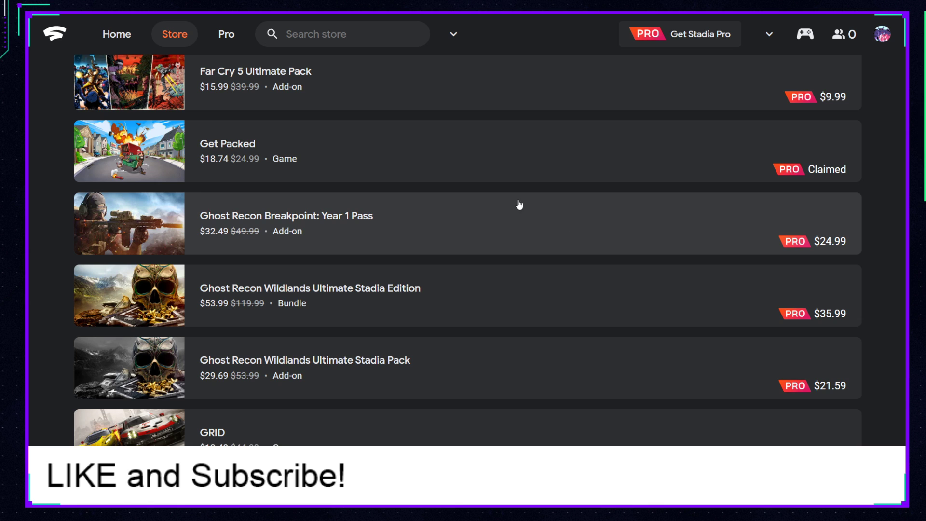
pyautogui.scroll(-1, 434, 203)
pyautogui.scroll(-2, 286, 193)
pyautogui.scroll(-1, 376, 188)
pyautogui.scroll(-2, 441, 195)
pyautogui.scroll(-1, 414, 210)
pyautogui.scroll(-2, 415, 210)
pyautogui.scroll(-1, 414, 210)
pyautogui.scroll(-1, 415, 210)
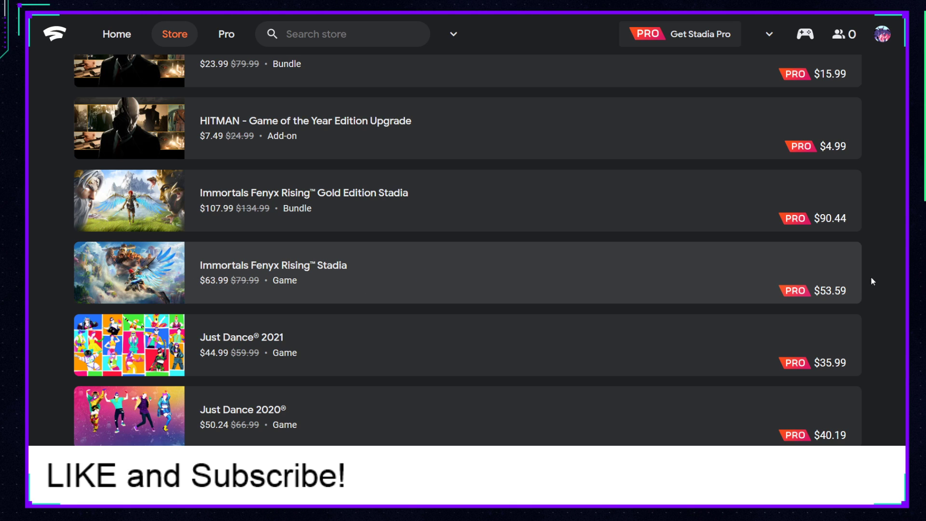
pyautogui.scroll(-2, 545, 266)
pyautogui.scroll(-1, 545, 266)
pyautogui.scroll(-1, 448, 206)
pyautogui.scroll(-1, 585, 245)
pyautogui.scroll(-1, 492, 220)
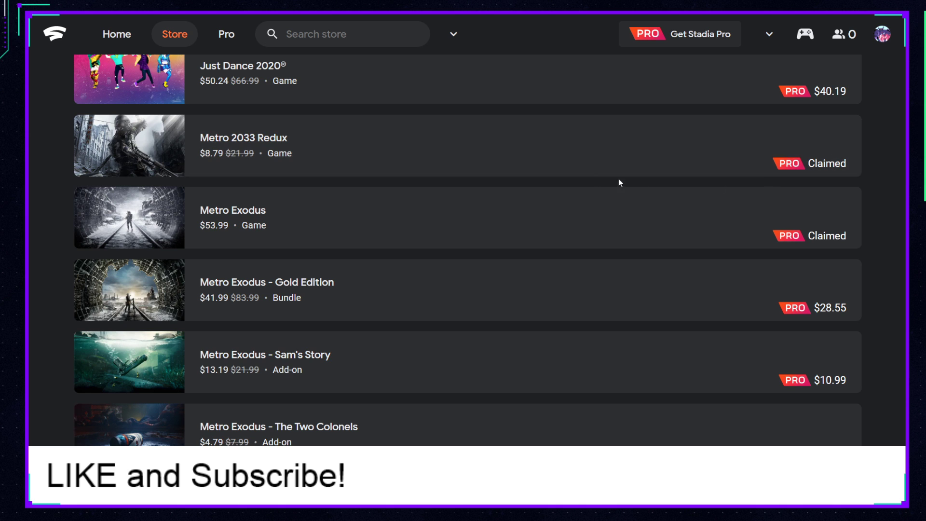
pyautogui.scroll(-1, 608, 181)
pyautogui.scroll(-1, 579, 170)
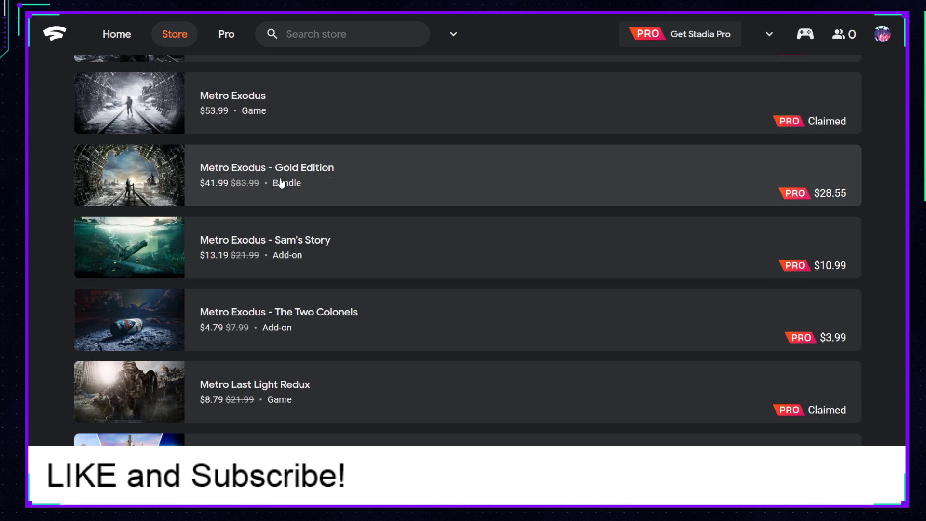
pyautogui.scroll(-2, 340, 184)
pyautogui.scroll(-1, 339, 184)
pyautogui.scroll(-1, 339, 184)
pyautogui.scroll(-2, 362, 210)
pyautogui.scroll(-1, 365, 218)
pyautogui.scroll(-2, 368, 221)
pyautogui.scroll(-1, 368, 220)
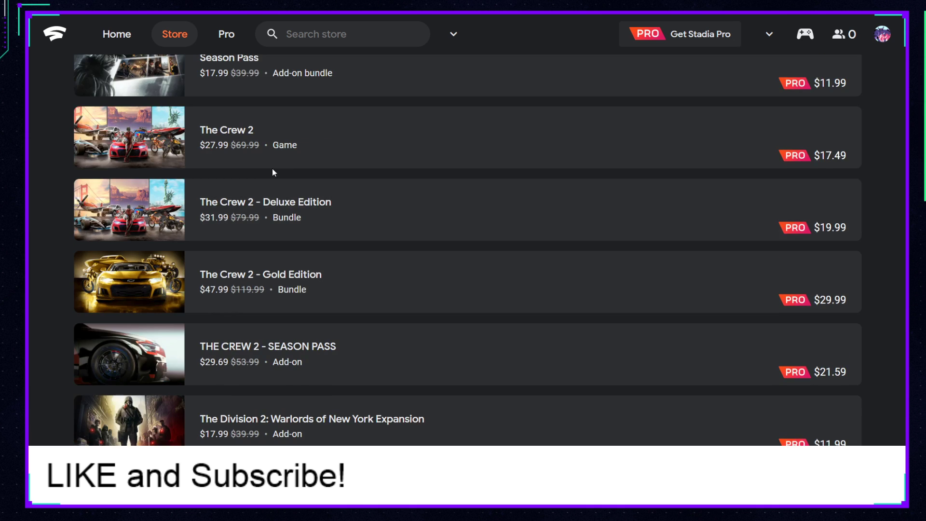
pyautogui.scroll(-2, 459, 172)
pyautogui.scroll(-2, 459, 172)
pyautogui.scroll(-1, 526, 201)
pyautogui.scroll(-3, 526, 202)
pyautogui.scroll(-2, 526, 201)
pyautogui.scroll(-2, 525, 201)
pyautogui.scroll(-2, 525, 201)
pyautogui.scroll(-1, 386, 254)
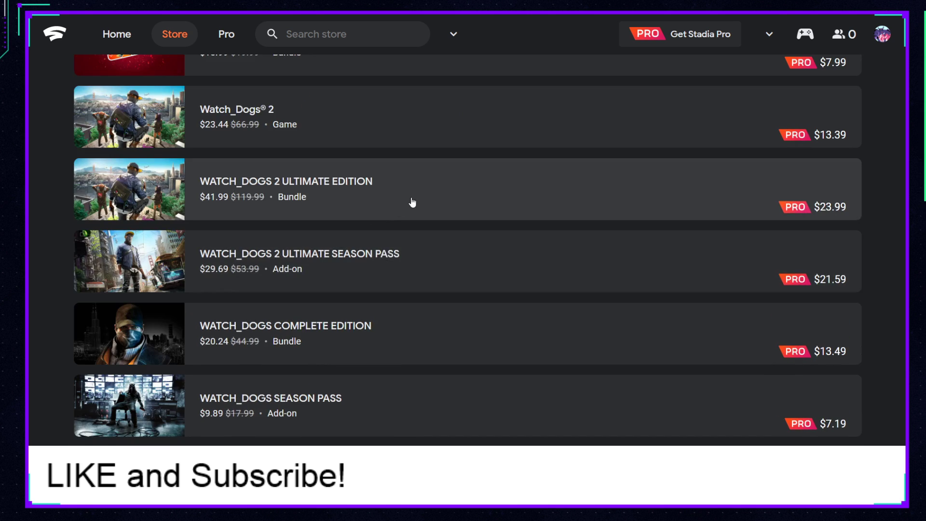
pyautogui.scroll(-2, 413, 201)
pyautogui.scroll(-2, 409, 204)
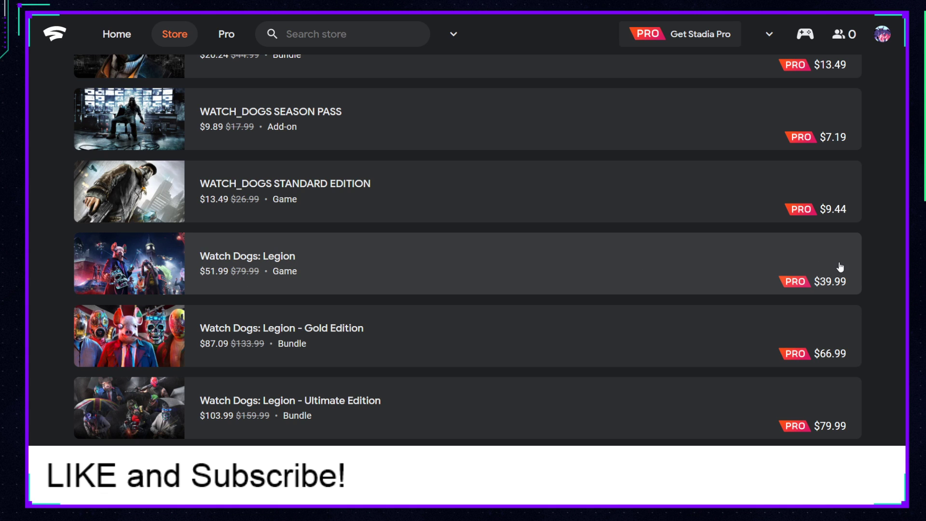
pyautogui.scroll(-1, 506, 275)
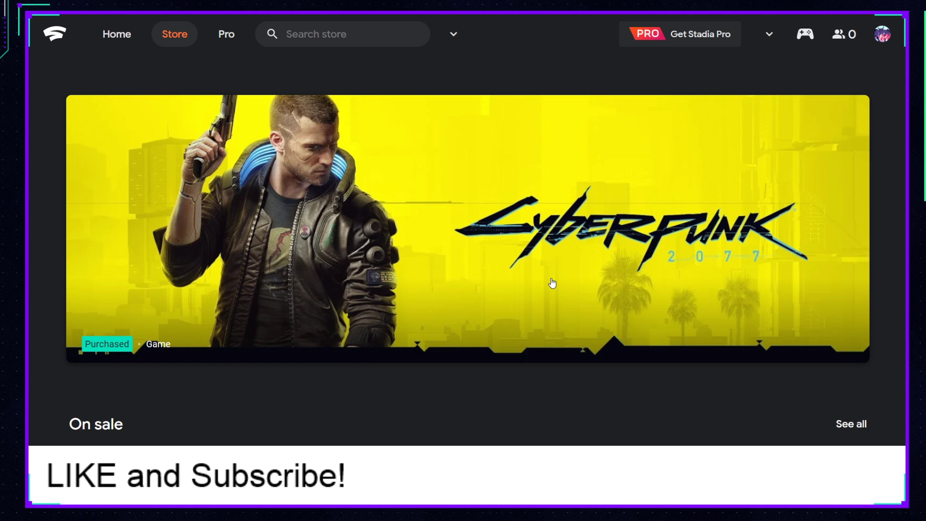
pyautogui.scroll(-2, 552, 279)
pyautogui.scroll(-2, 552, 275)
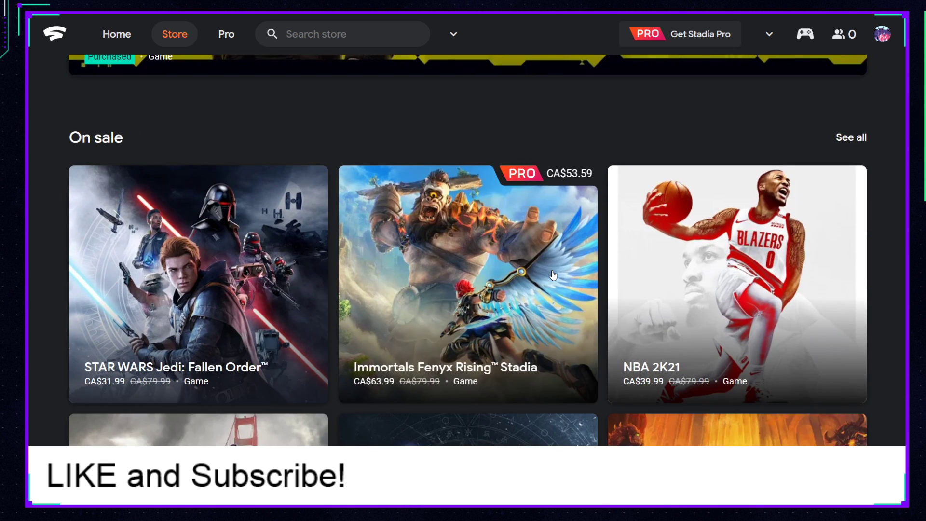
pyautogui.scroll(-1, 552, 275)
# Step: Show the full On sale list sorted Newest to oldest
pyautogui.click(851, 80)
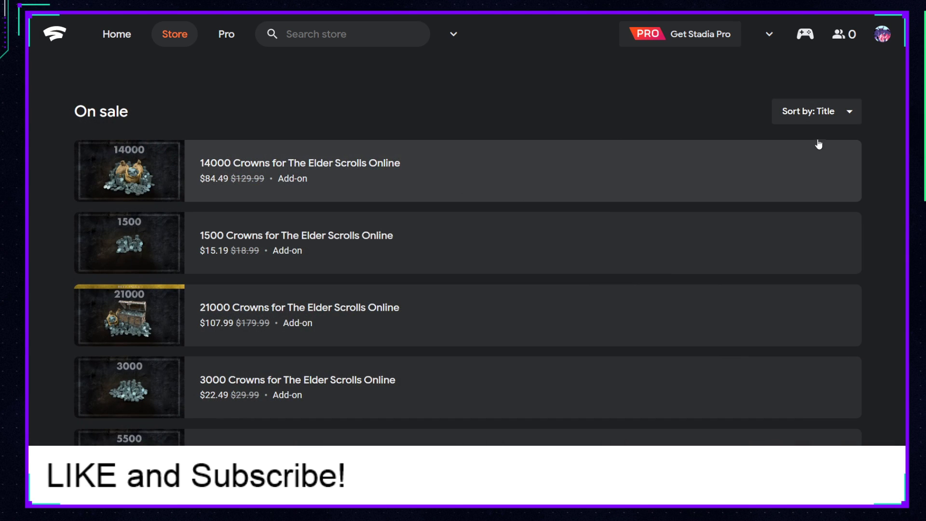
pyautogui.click(816, 111)
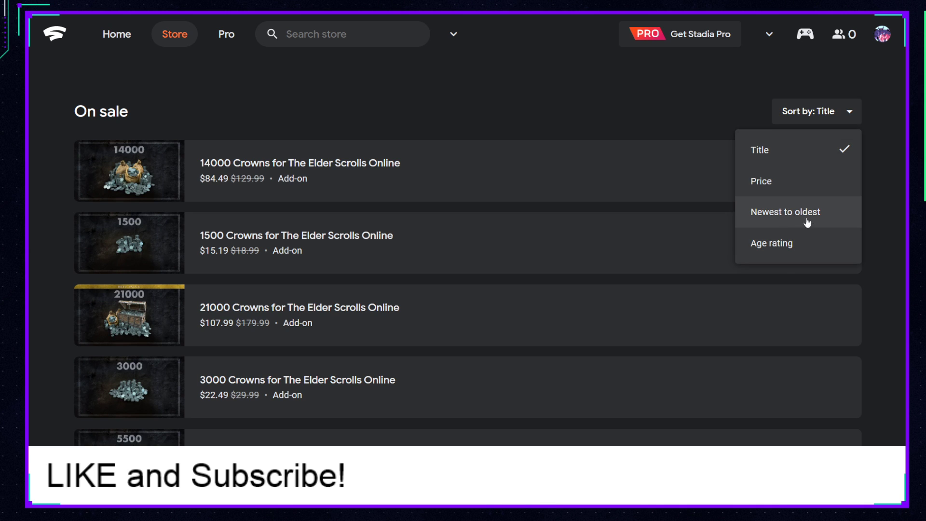
pyautogui.click(786, 211)
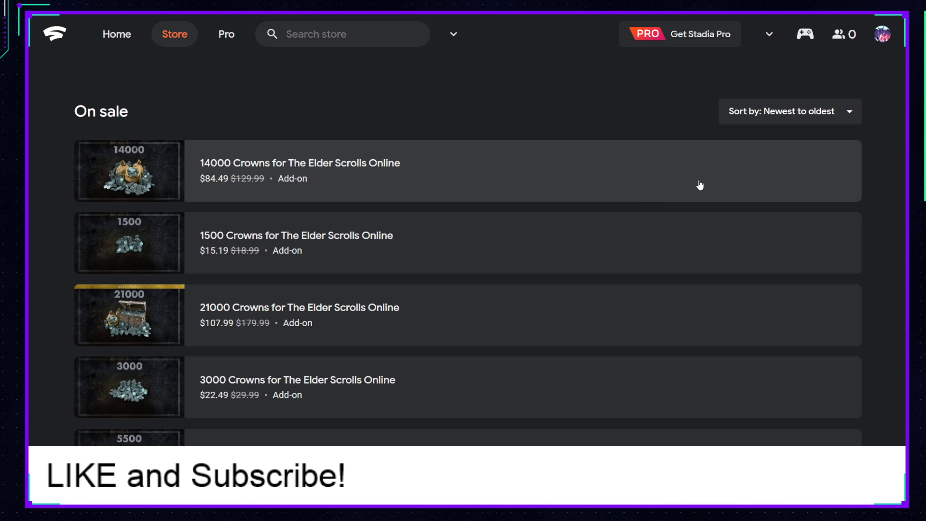
pyautogui.scroll(-3, 700, 185)
pyautogui.scroll(-3, 700, 186)
pyautogui.scroll(-2, 700, 186)
pyautogui.scroll(-6, 700, 185)
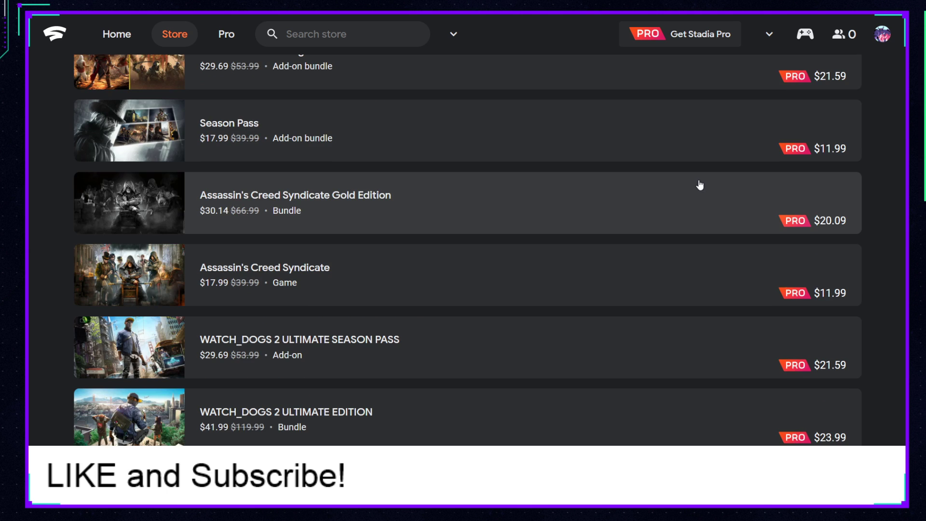
pyautogui.scroll(-4, 499, 102)
pyautogui.scroll(-3, 453, 185)
pyautogui.scroll(-3, 454, 184)
pyautogui.scroll(-2, 454, 184)
pyautogui.scroll(-1, 500, 193)
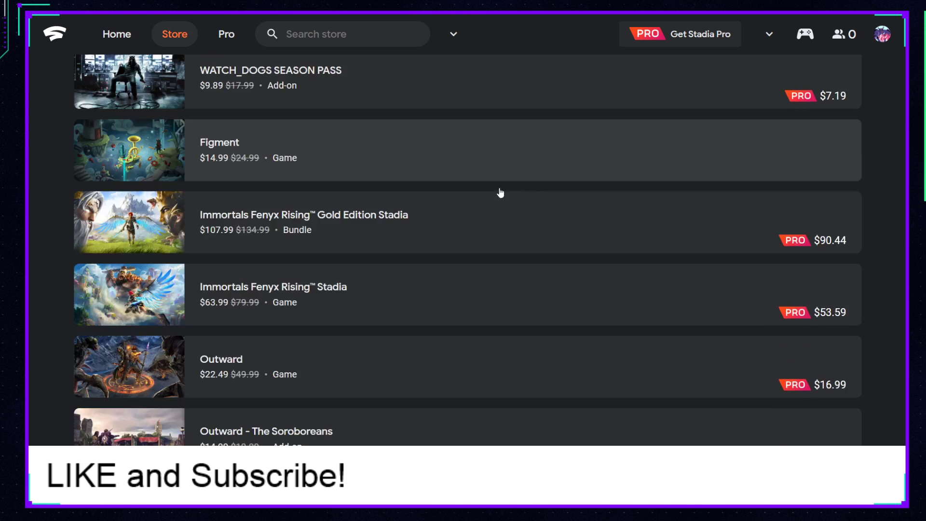
pyautogui.scroll(-4, 500, 193)
pyautogui.scroll(-3, 500, 193)
pyautogui.scroll(-1, 499, 193)
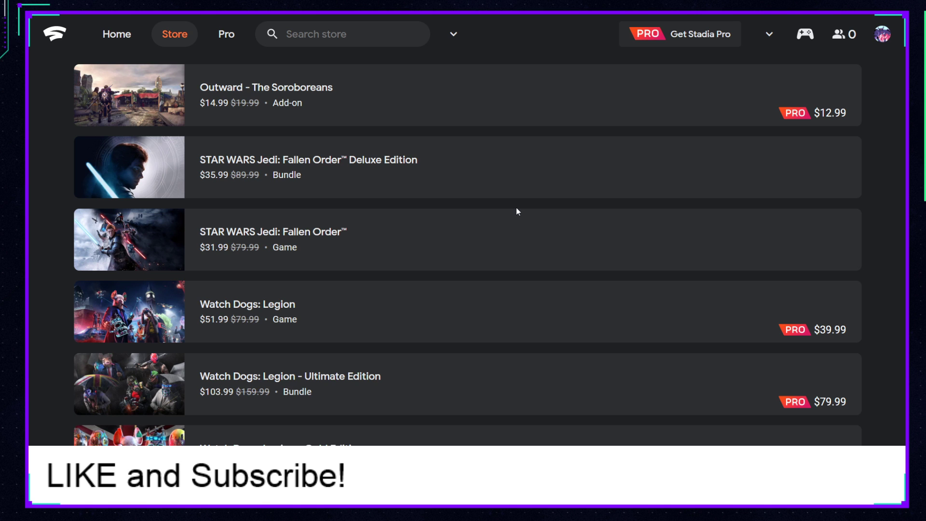
pyautogui.scroll(-5, 533, 220)
pyautogui.scroll(-3, 534, 219)
pyautogui.scroll(-4, 532, 220)
pyautogui.scroll(-2, 533, 219)
pyautogui.scroll(-1, 536, 188)
pyautogui.scroll(-2, 536, 190)
pyautogui.scroll(-1, 536, 189)
pyautogui.scroll(-1, 557, 180)
pyautogui.scroll(-2, 557, 180)
pyautogui.scroll(-2, 557, 180)
pyautogui.scroll(-2, 493, 181)
pyautogui.scroll(-1, 493, 181)
pyautogui.scroll(-3, 492, 239)
pyautogui.scroll(-1, 485, 230)
pyautogui.scroll(-1, 486, 230)
pyautogui.scroll(-1, 486, 230)
pyautogui.scroll(-2, 485, 230)
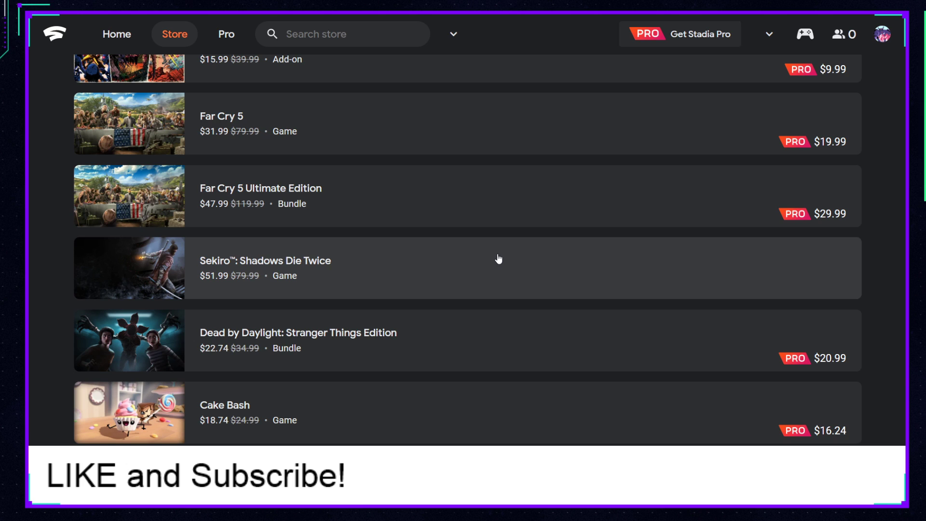
pyautogui.scroll(-2, 498, 259)
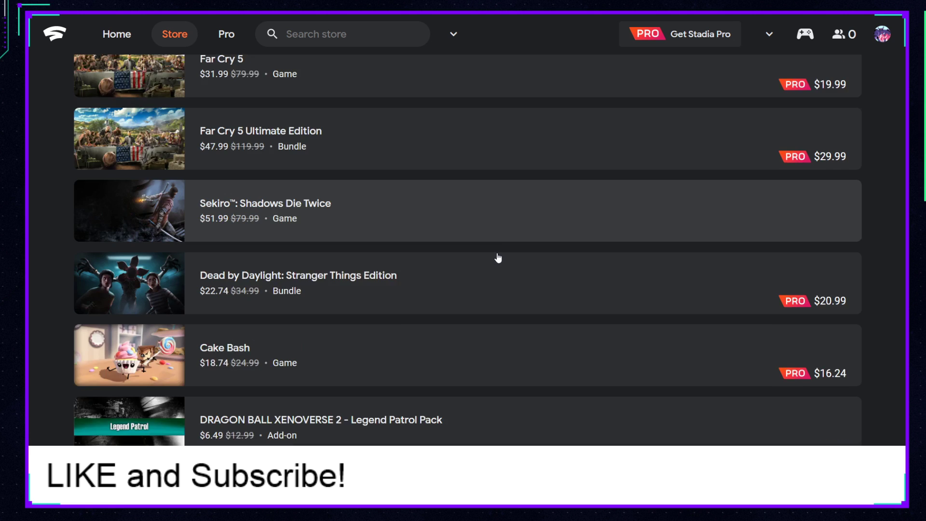
pyautogui.scroll(-2, 497, 259)
pyautogui.scroll(-2, 498, 259)
pyautogui.scroll(-2, 498, 258)
pyautogui.scroll(-1, 498, 257)
pyautogui.scroll(-2, 485, 217)
pyautogui.scroll(-3, 473, 217)
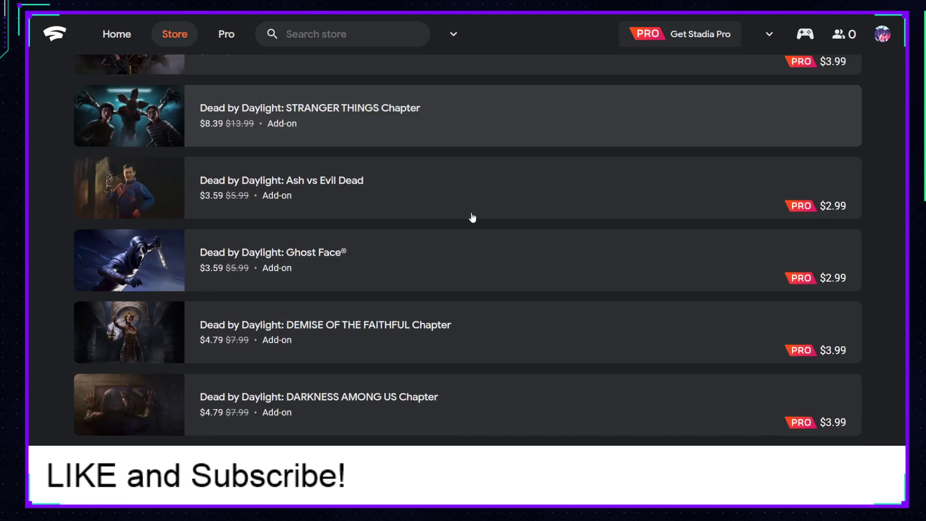
pyautogui.scroll(-2, 473, 217)
pyautogui.scroll(-2, 473, 217)
pyautogui.scroll(-1, 473, 217)
pyautogui.scroll(-2, 473, 218)
pyautogui.scroll(-2, 472, 217)
pyautogui.scroll(-2, 472, 217)
pyautogui.scroll(-2, 472, 217)
pyautogui.scroll(-2, 472, 217)
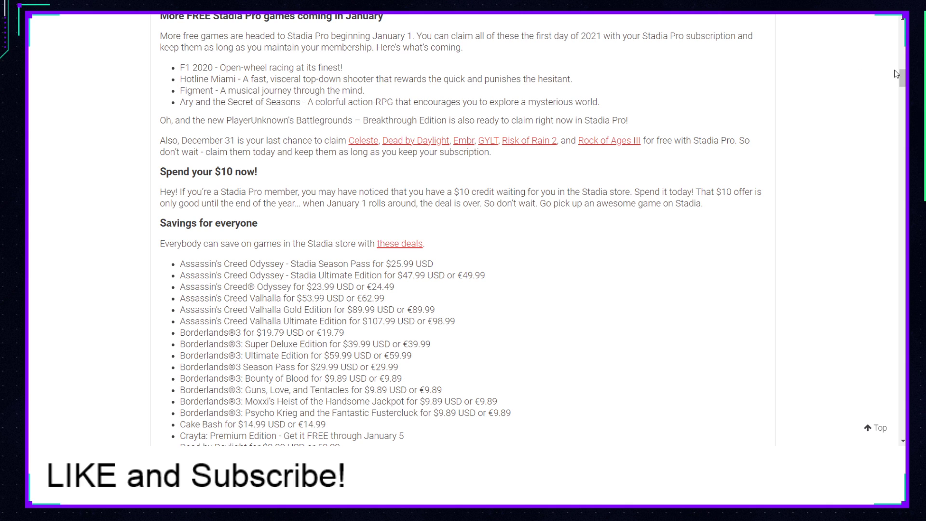
pyautogui.moveTo(900, 78); pyautogui.dragTo(900, 84)
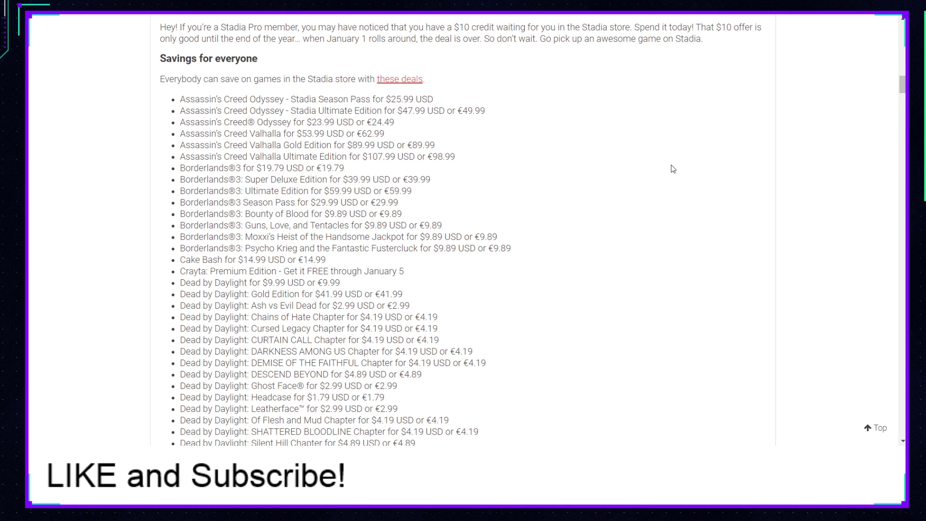
pyautogui.moveTo(899, 86); pyautogui.dragTo(902, 112)
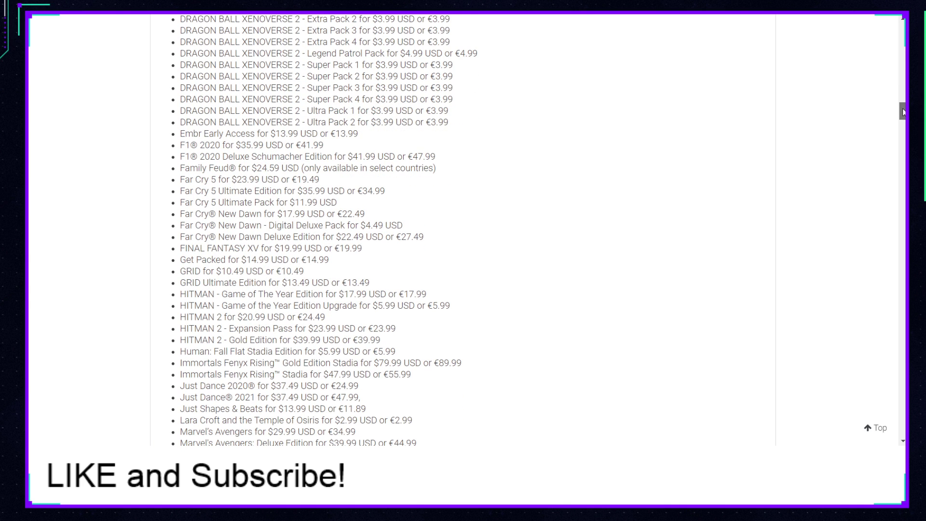
pyautogui.moveTo(903, 112); pyautogui.dragTo(902, 116)
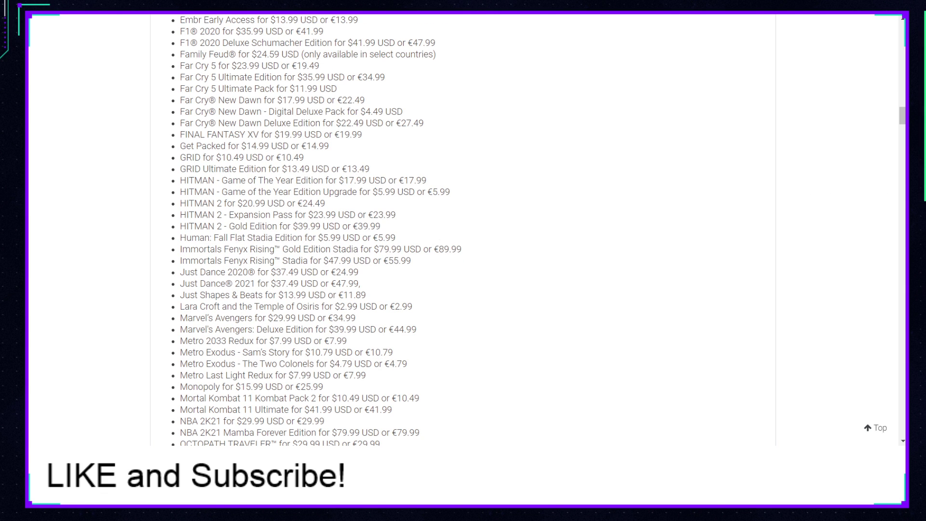
pyautogui.moveTo(902, 115); pyautogui.dragTo(903, 122)
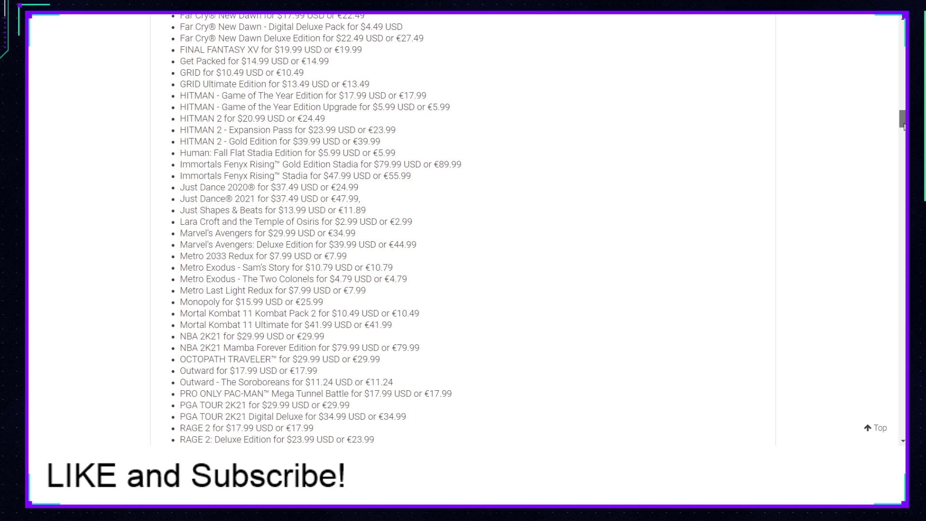
pyautogui.moveTo(903, 121); pyautogui.dragTo(902, 125)
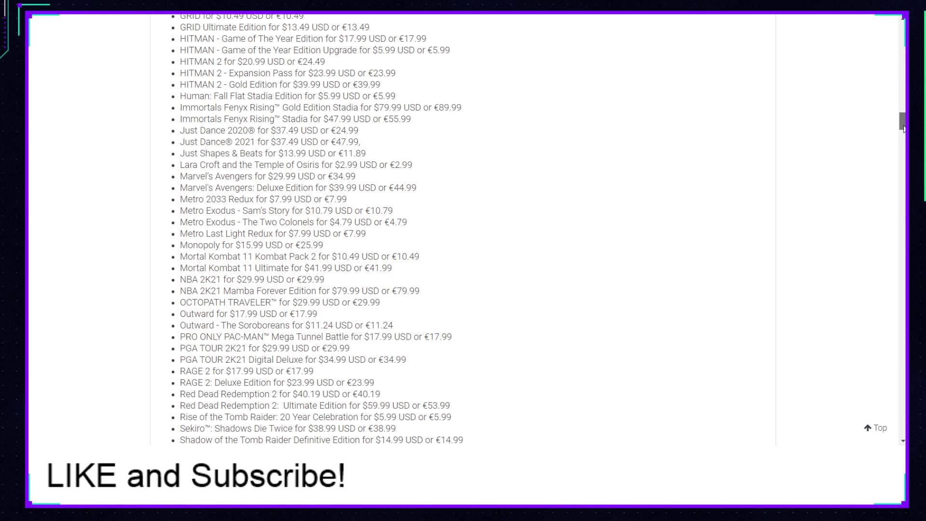
pyautogui.moveTo(902, 126); pyautogui.dragTo(902, 126)
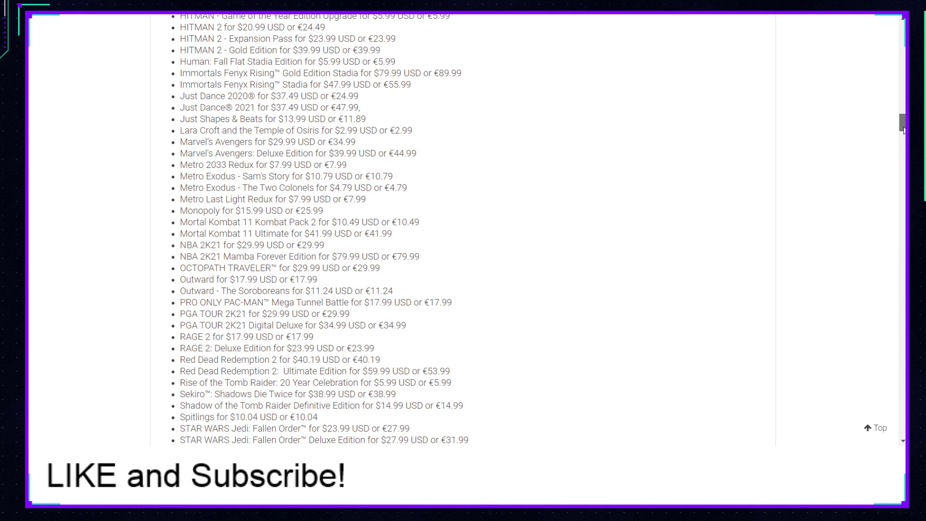
pyautogui.moveTo(903, 126); pyautogui.dragTo(903, 129)
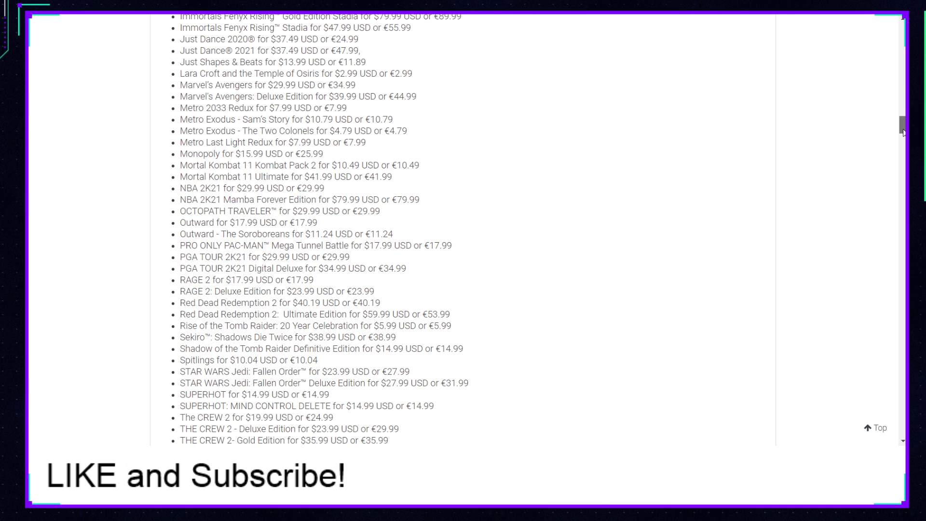
pyautogui.moveTo(902, 129); pyautogui.dragTo(902, 132)
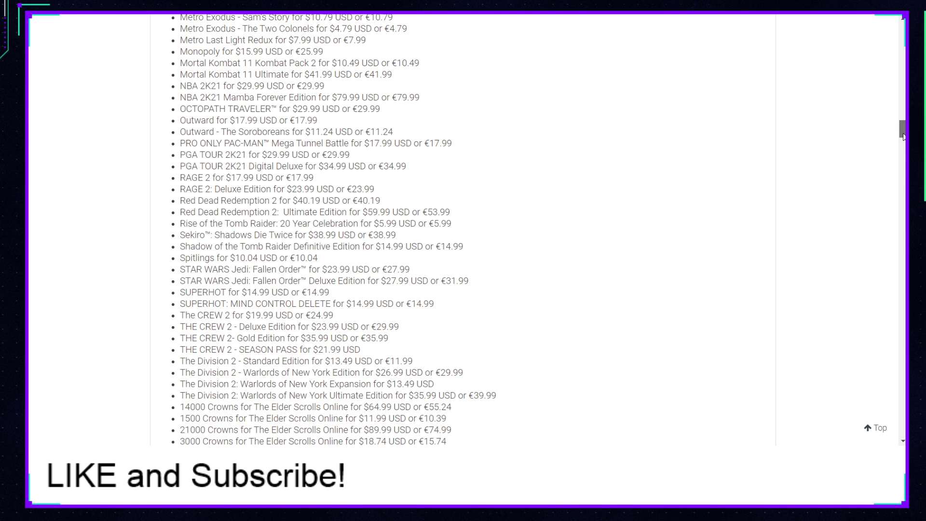
pyautogui.moveTo(903, 133); pyautogui.dragTo(902, 134)
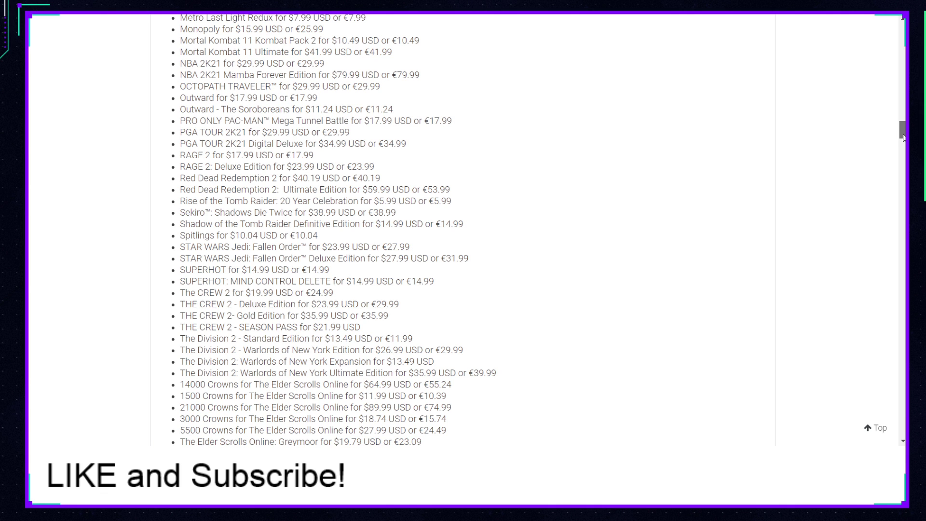
pyautogui.moveTo(903, 134); pyautogui.dragTo(902, 146)
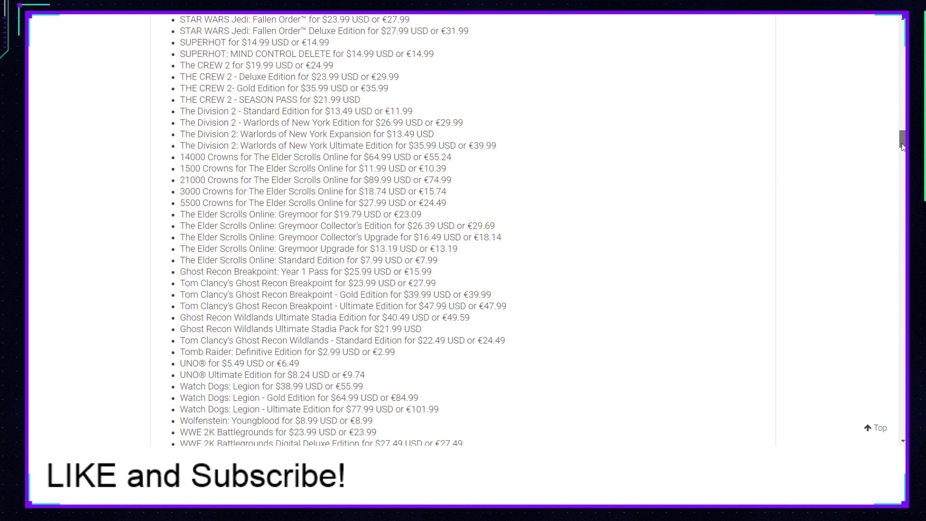
pyautogui.moveTo(902, 145); pyautogui.dragTo(903, 150)
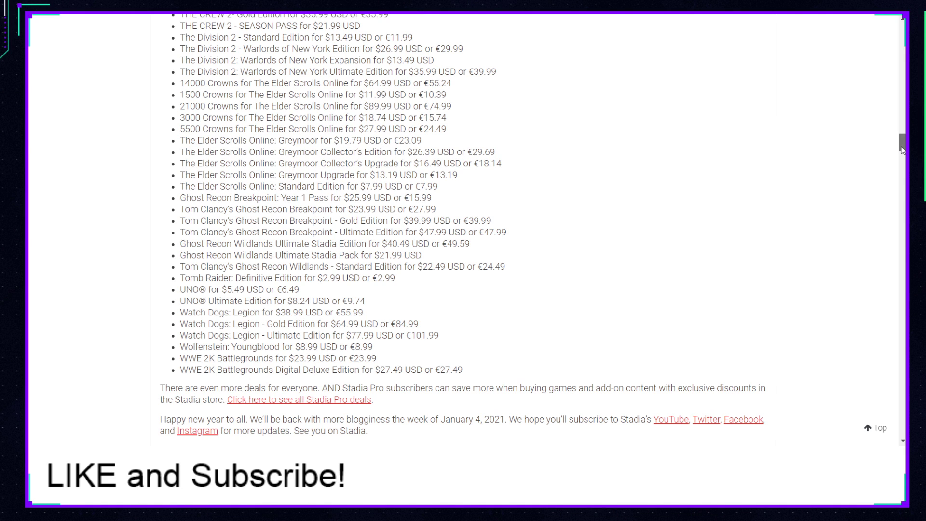
pyautogui.moveTo(902, 147); pyautogui.dragTo(902, 156)
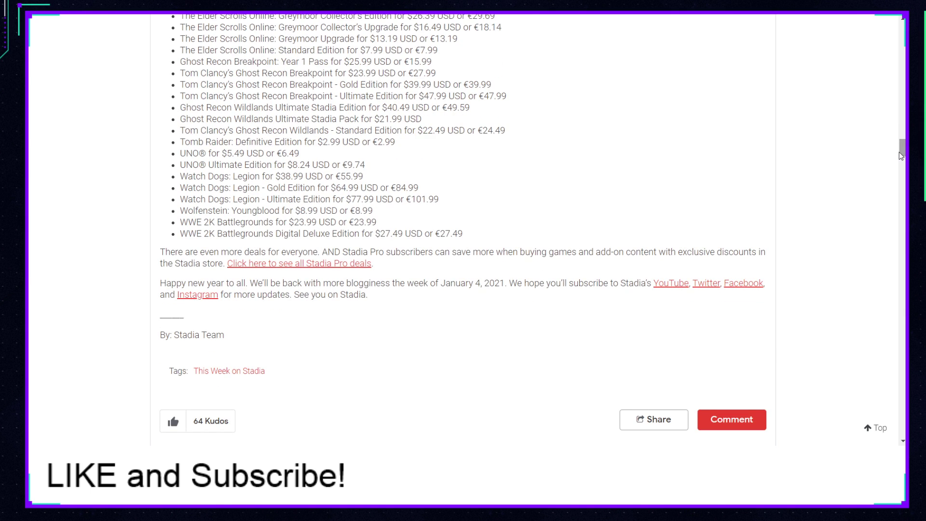